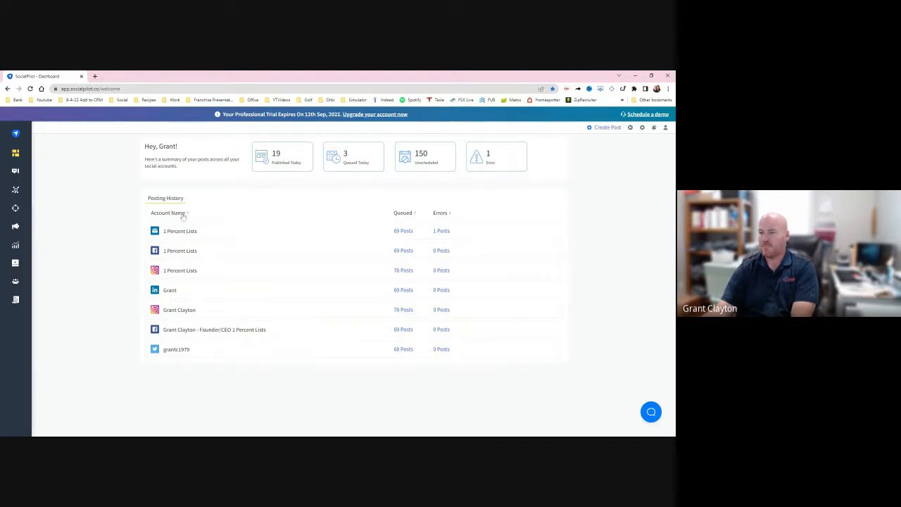
click(600, 129)
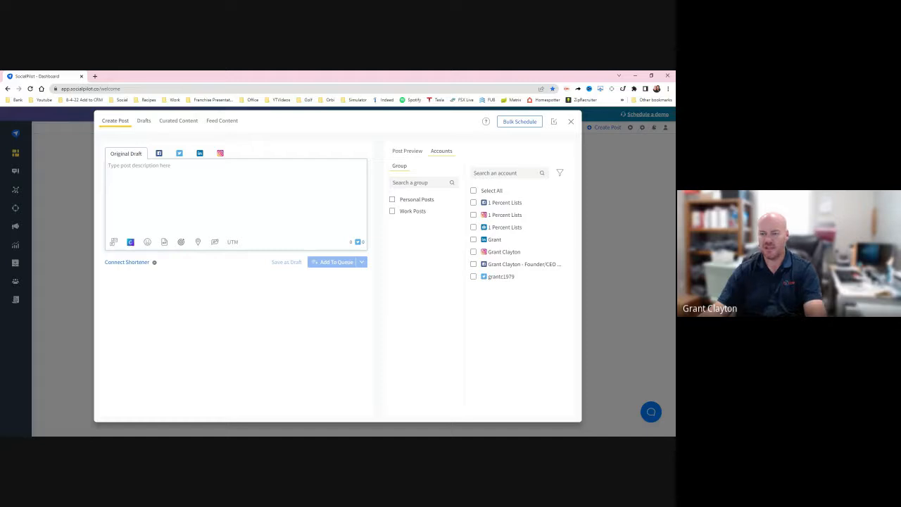
text(https://www.inman.com/2020/11/30/discount-real-estate-brokerage-unveils-low-cost-franchise-option/)
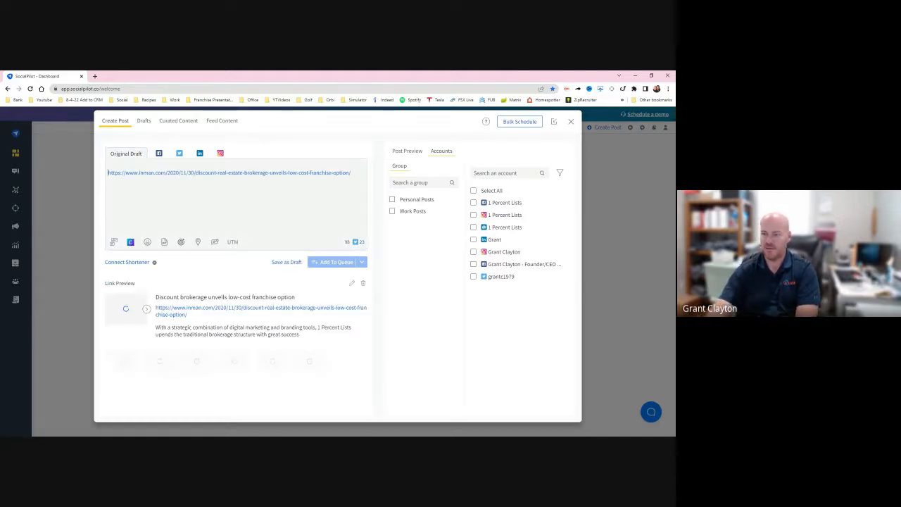
key(Up)
key(Up)
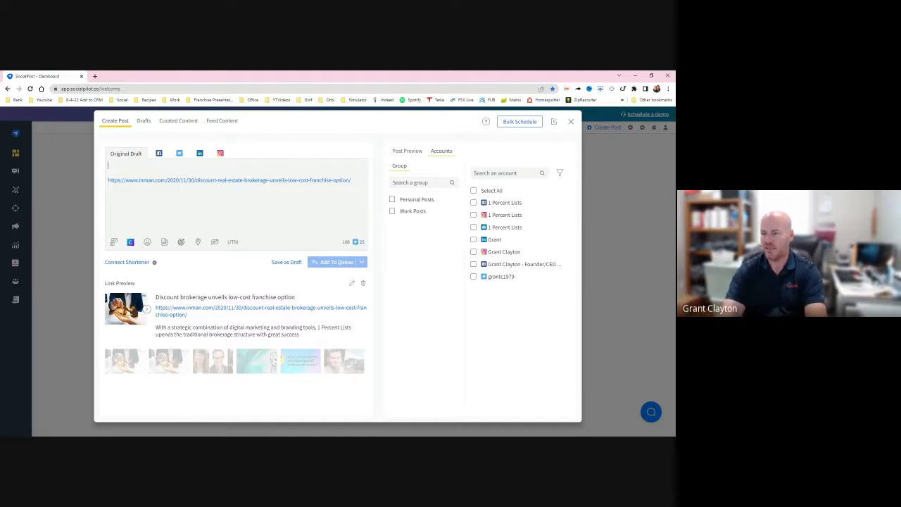
- Above the link, write "Hard to believe this was 2 years ago and now we have offices across the country on both"
text(Hard)
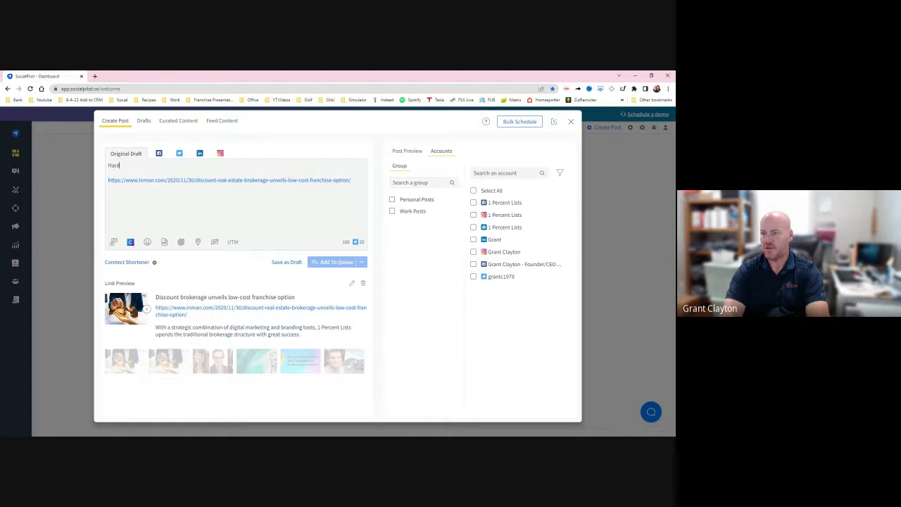
text( to believe this was aver 2 y)
key(BackSpace)
key(BackSpace)
key(BackSpace)
key(BackSpace)
key(BackSpace)
key(BackSpace)
key(BackSpace)
key(BackSpace)
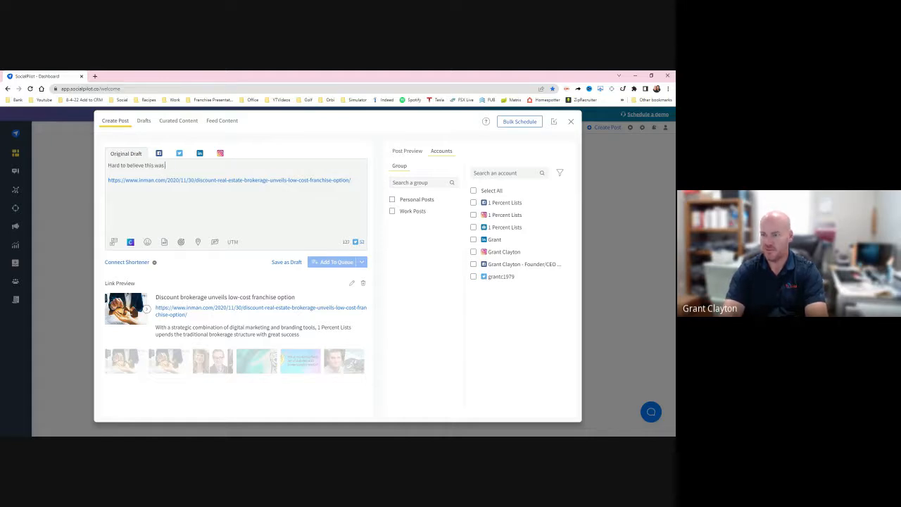
text(2 years ago and no)
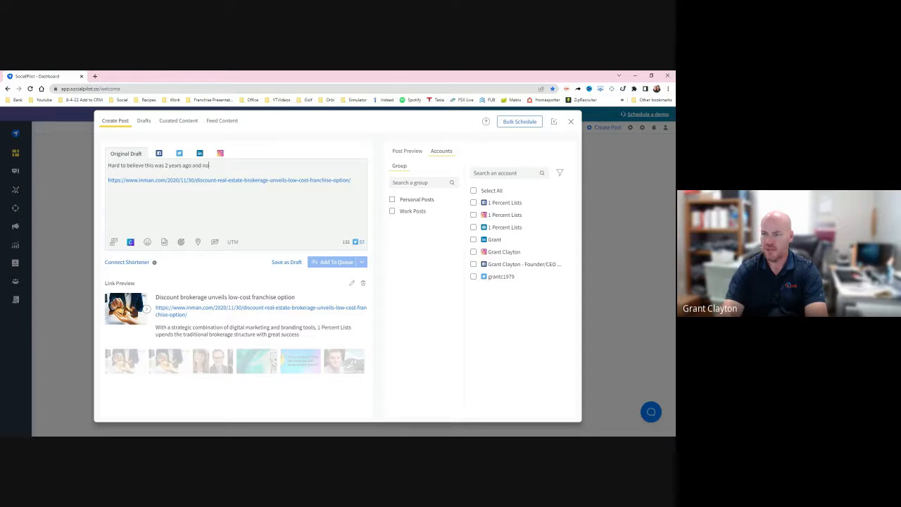
text(w we have offices a)
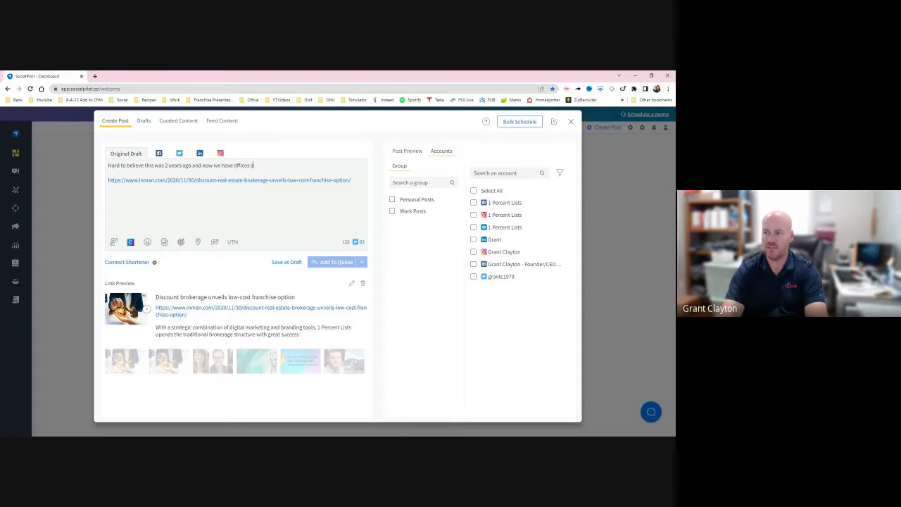
text(cross the country)
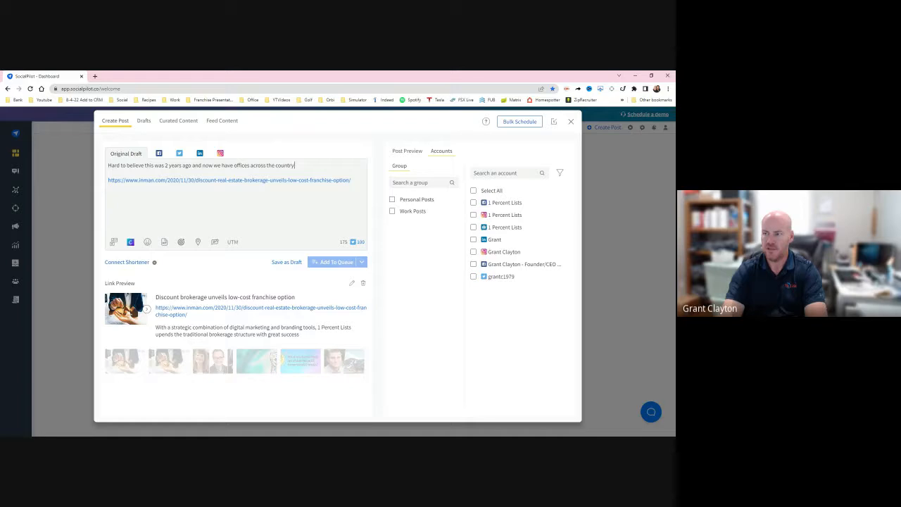
text( on both coasts! Can't want)
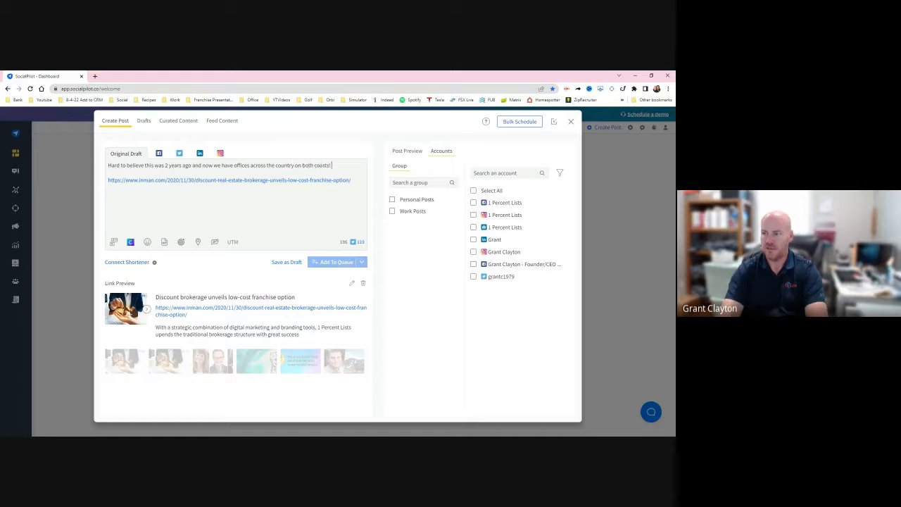
- Finish the caption with "coasts! Can't wait to see what the future brings for our franchise owners and their agents." and add two line breaks
key(BackSpace)
key(BackSpace)
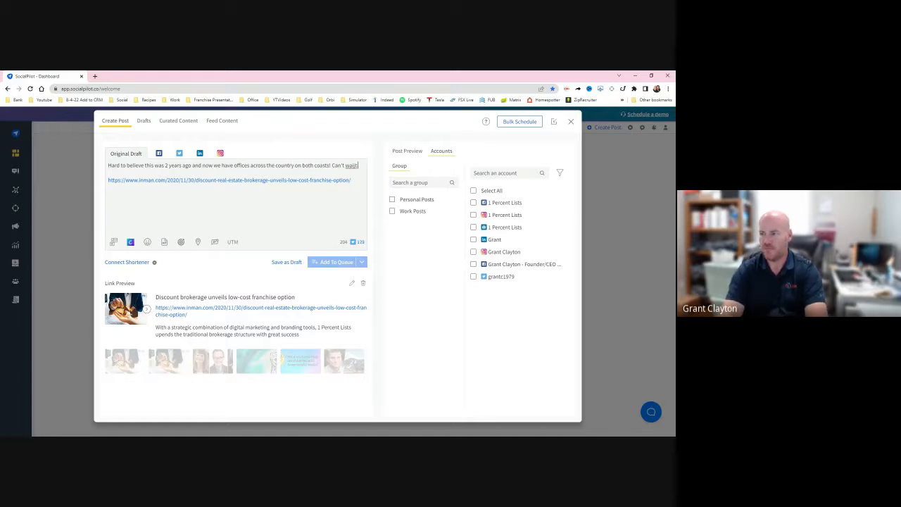
text(it to see what the future brings)
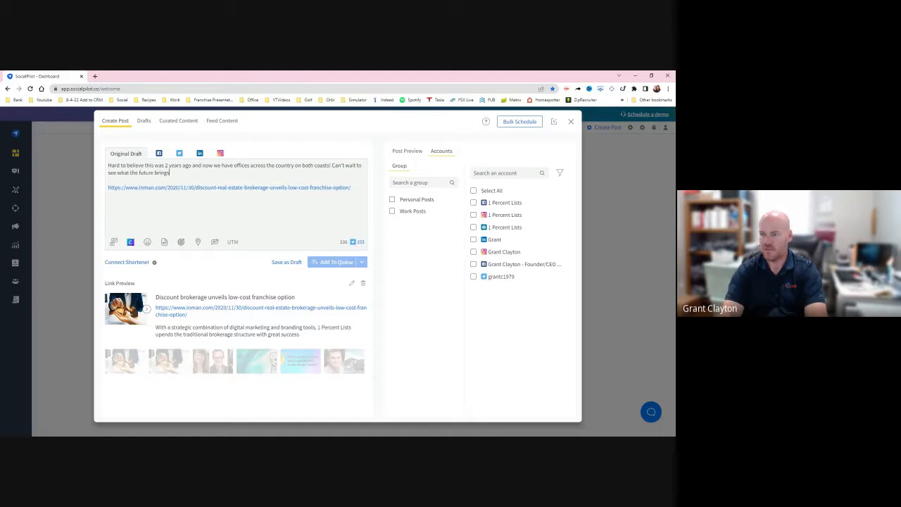
text( for our franchise owners and their agents)
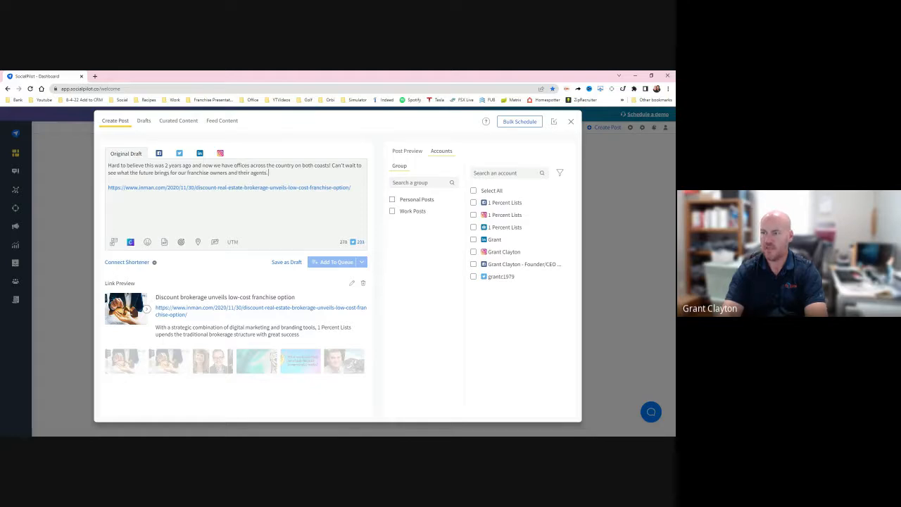
text(.)
key(Return)
key(Return)
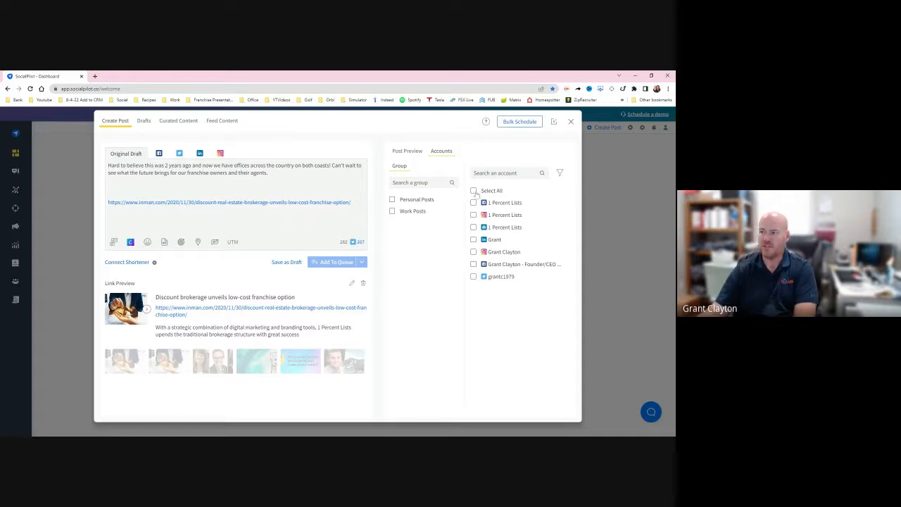
- Select all accounts for the post and look up RiteTag hashtag suggestions for the caption word "agents"
click(474, 191)
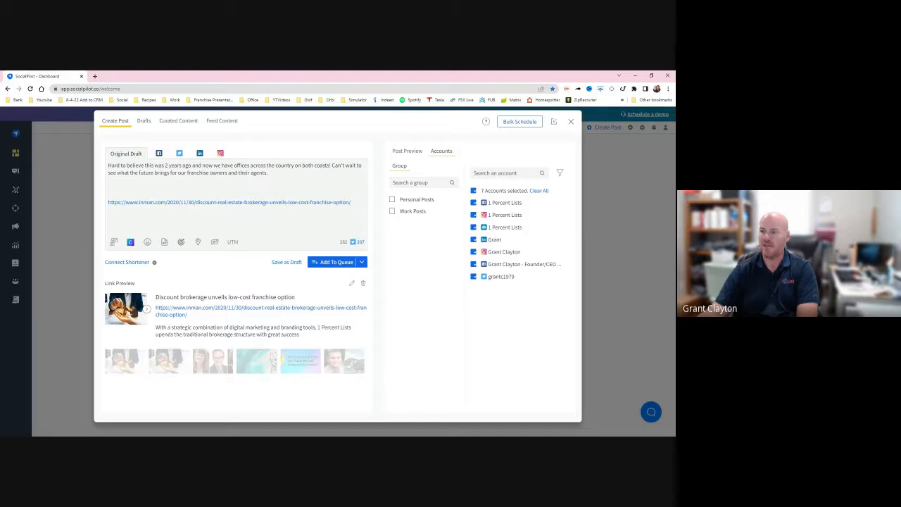
drag(251, 173, 259, 172)
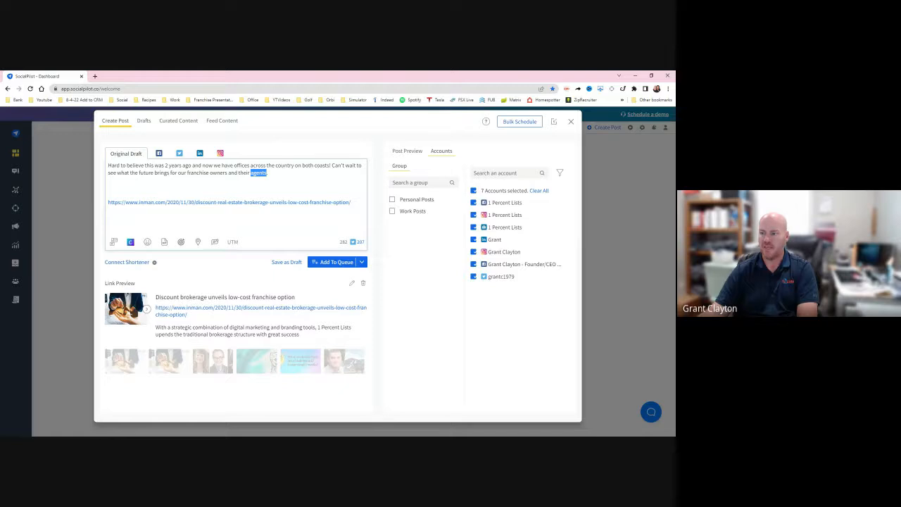
click(311, 256)
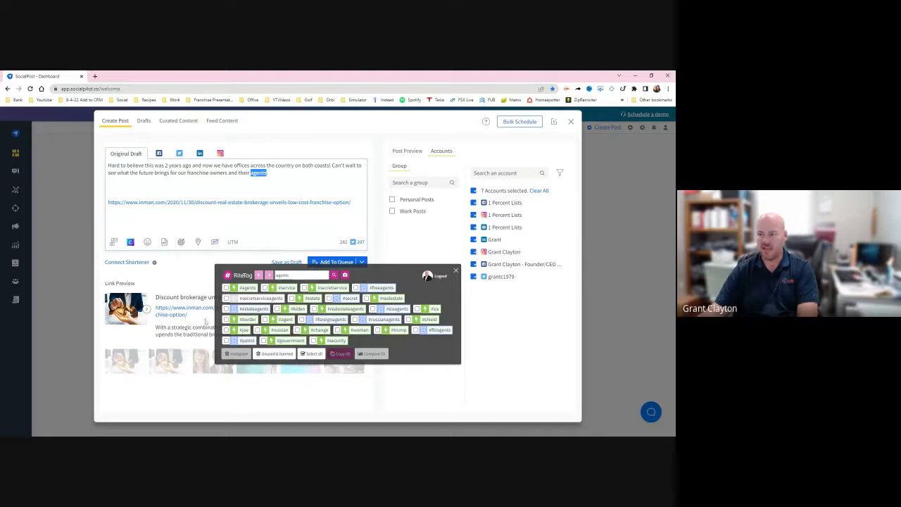
- Copy the suggested hashtags #agents, #estate, #realestate, #estateagents, #realestateagents and #agent and paste them between the caption and the link
click(226, 287)
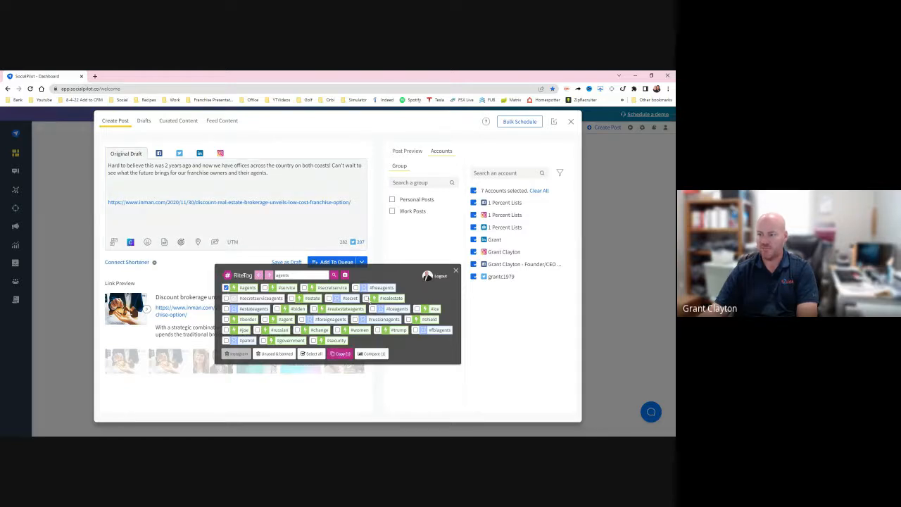
click(366, 298)
click(226, 309)
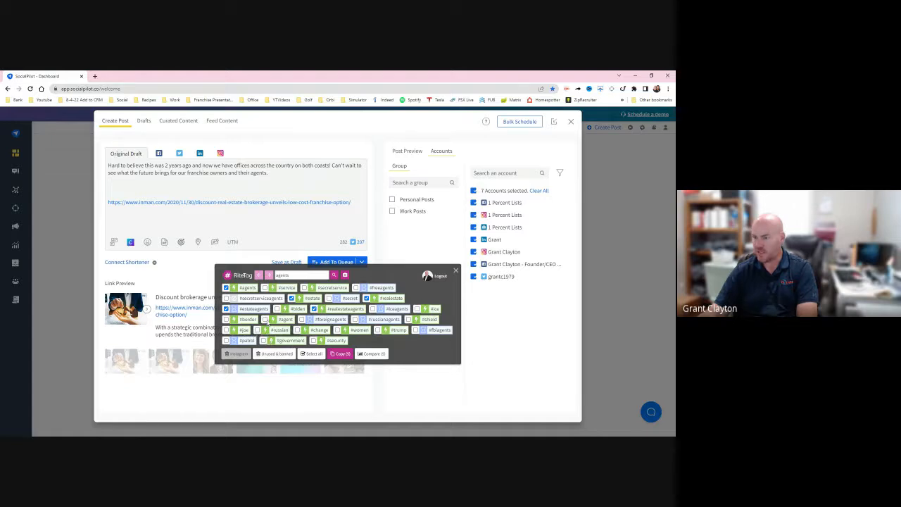
click(339, 354)
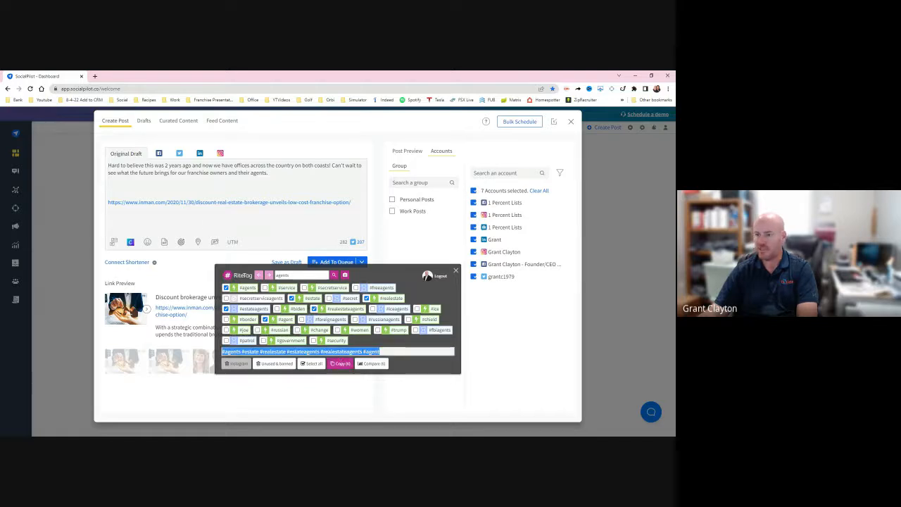
click(109, 187)
key(ctrl+v)
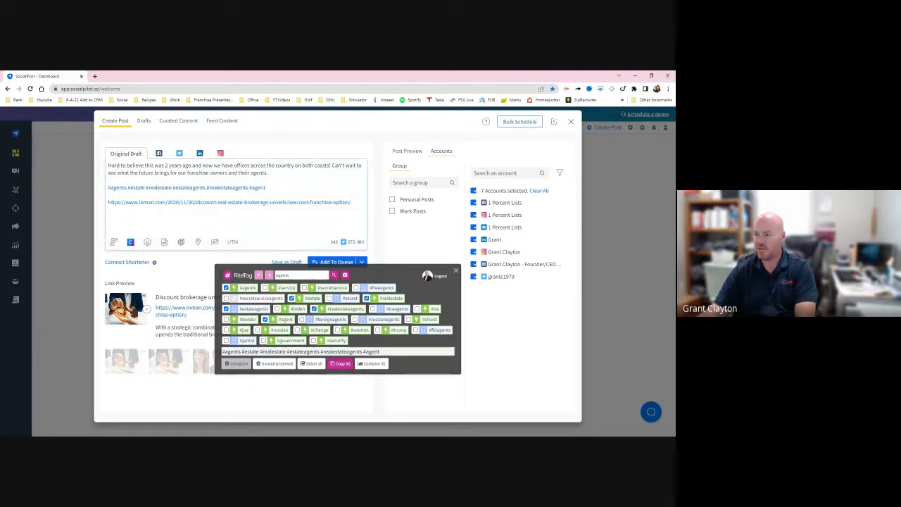
- Search RiteTag for "realtor" and add the hashtag #realtor to the end of the post's hashtag line
double_click(283, 275)
key(BackSpace)
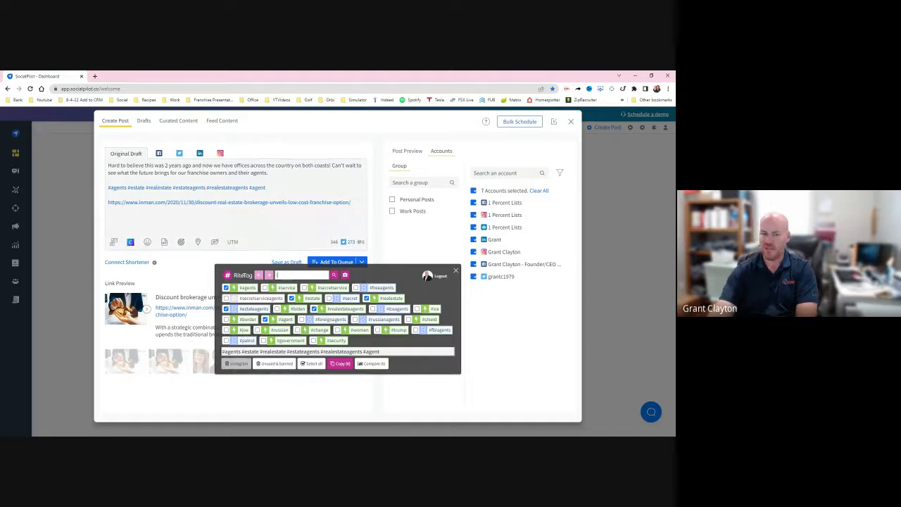
text(realtor)
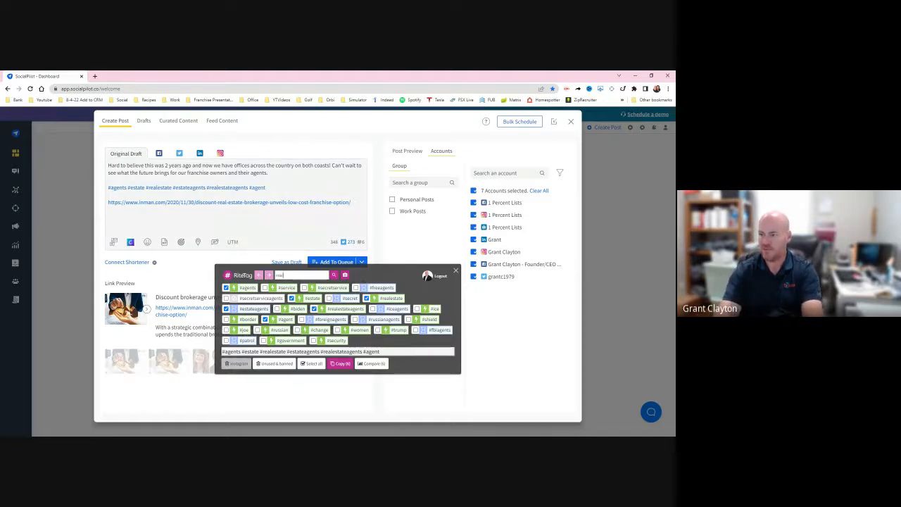
click(334, 277)
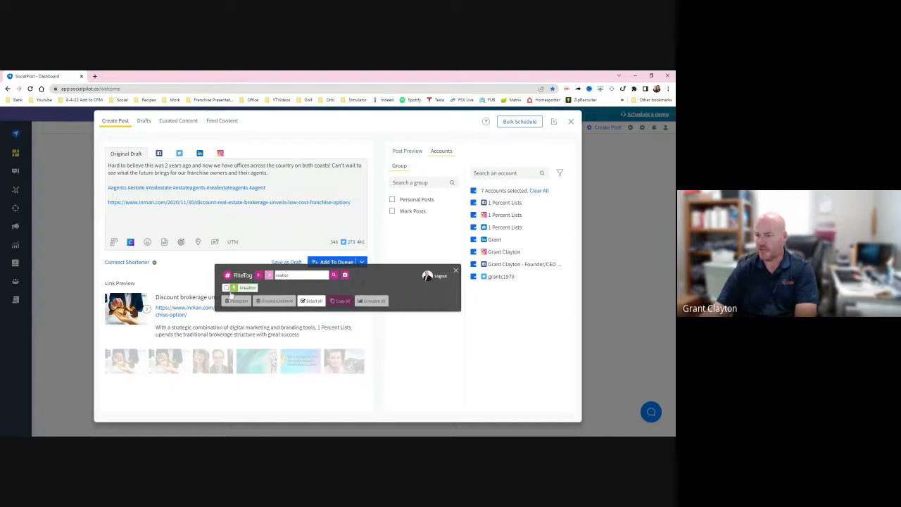
click(340, 303)
click(268, 188)
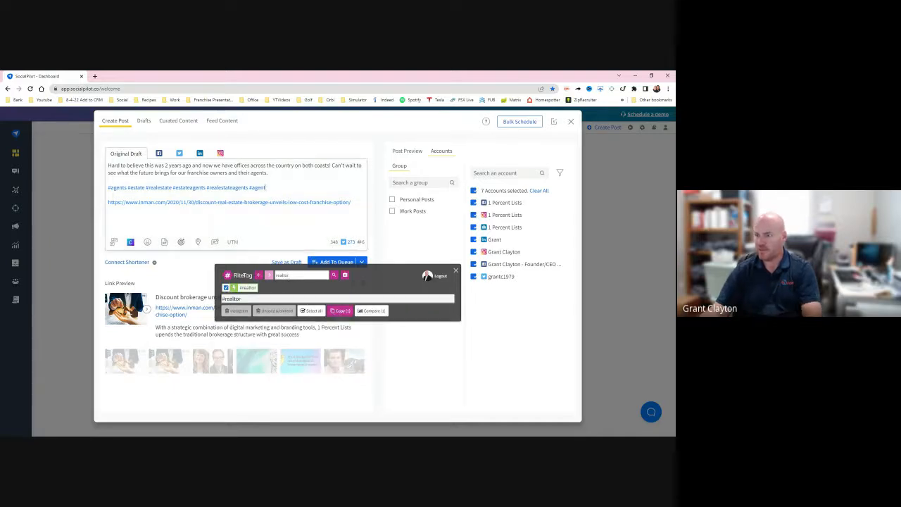
key(ctrl+v)
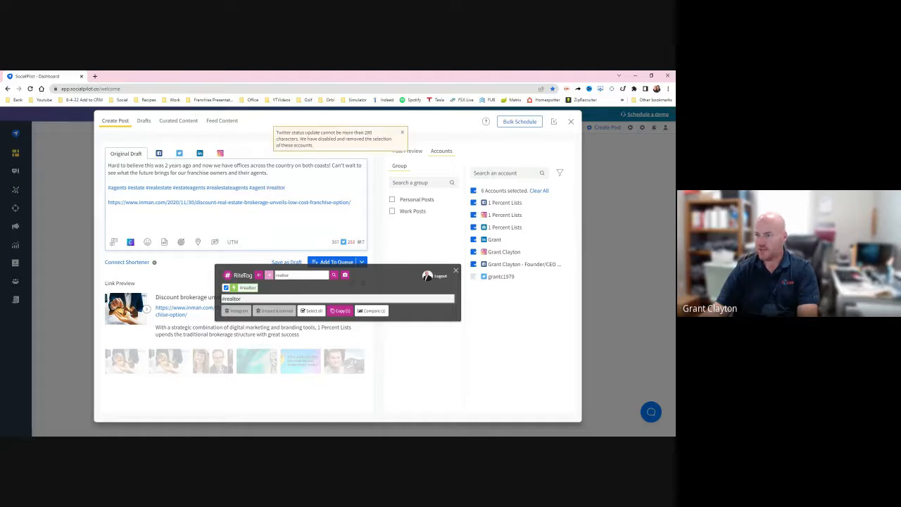
- Search RiteTag for "brokerage" and append the hashtags #brokerage and #realestate to the post's hashtag line
drag(290, 275, 267, 274)
text(ri)
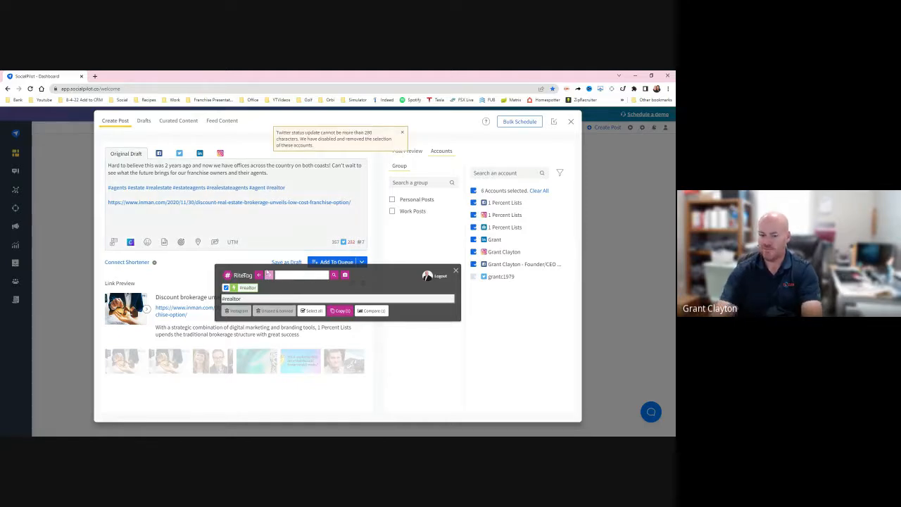
text(okerage)
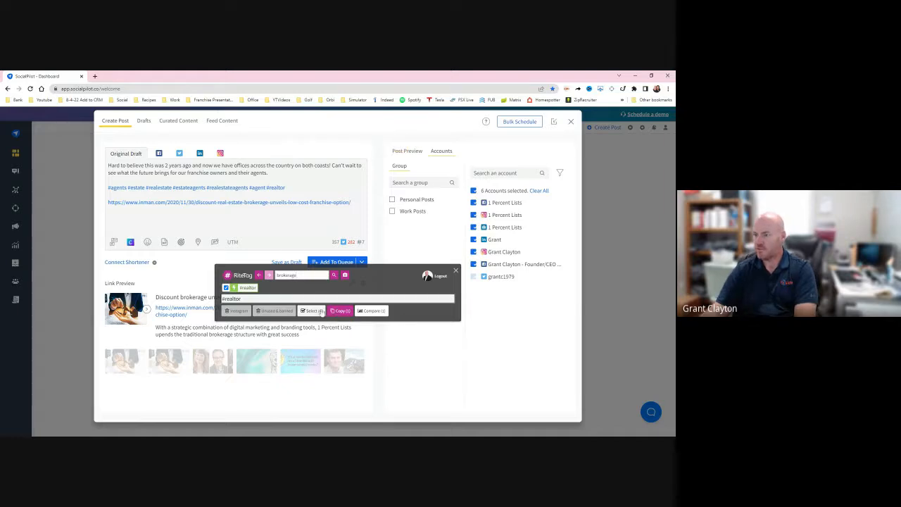
click(334, 277)
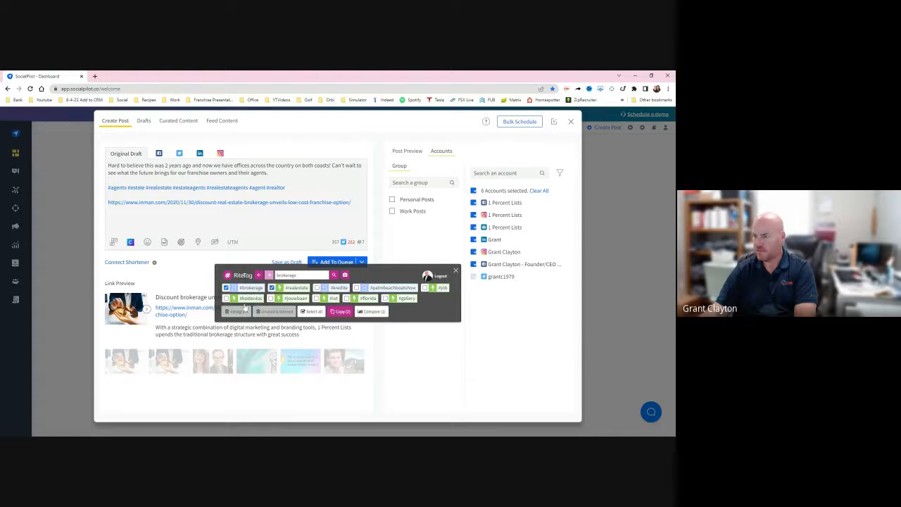
click(338, 312)
click(287, 188)
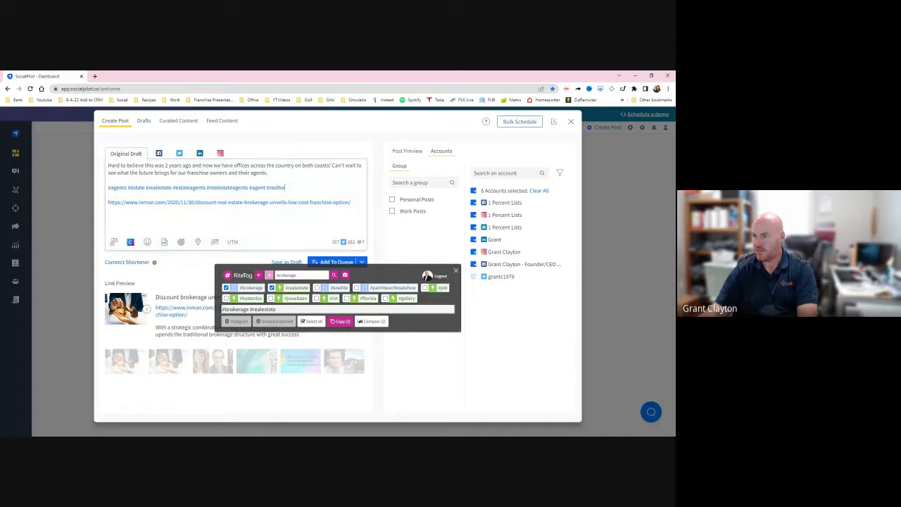
key(ctrl+v)
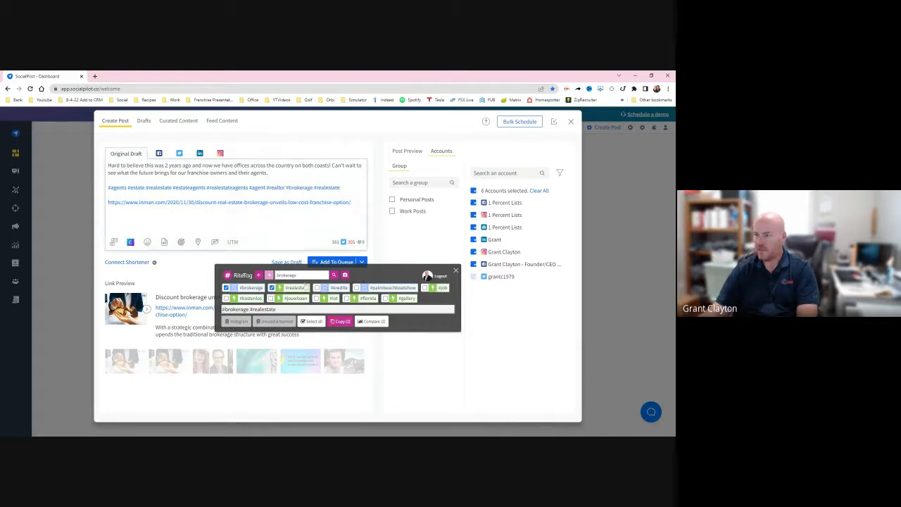
- Search RiteTag for "franchising", append the hashtags #franchising, #business and #franchise to the post's hashtag lines, and close RiteTag
double_click(287, 274)
text(franchising)
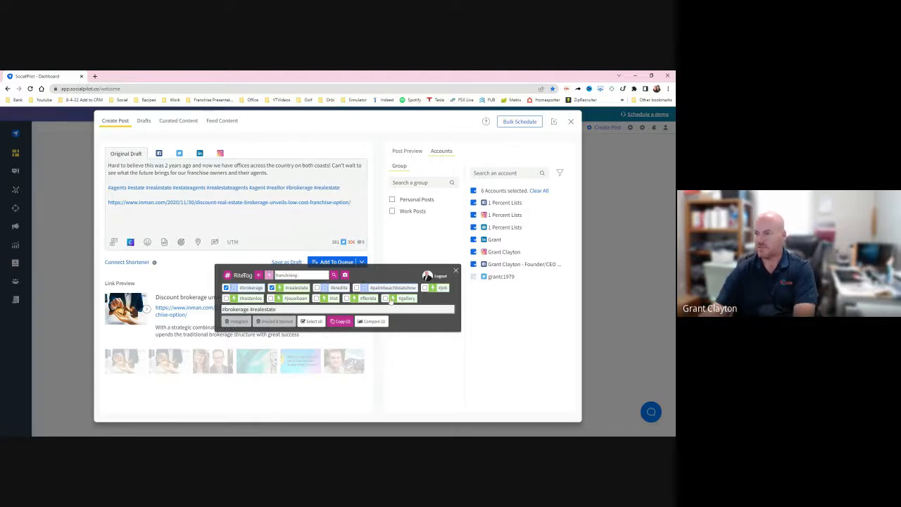
click(335, 274)
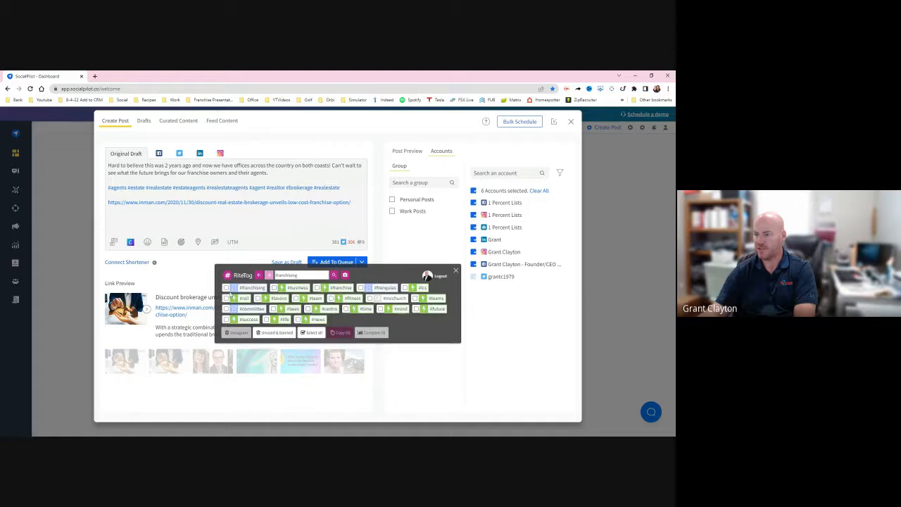
click(227, 288)
click(274, 287)
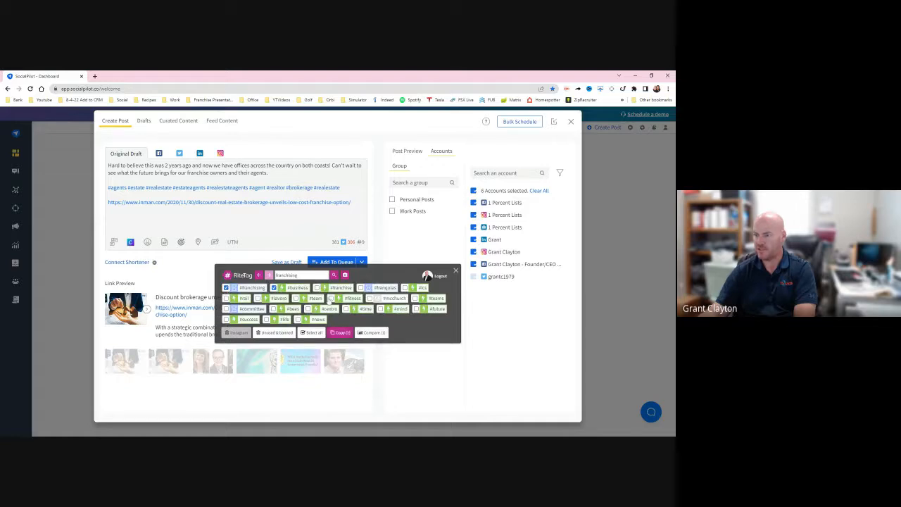
click(316, 288)
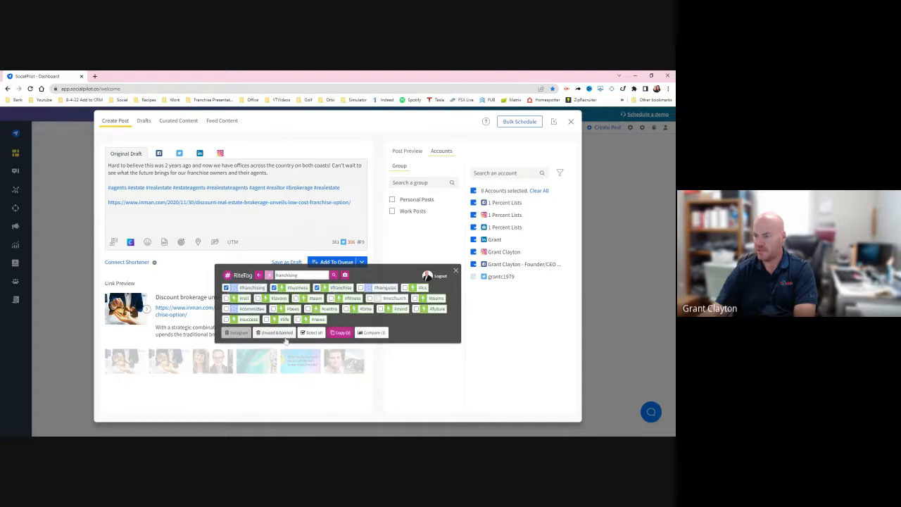
click(342, 333)
click(345, 188)
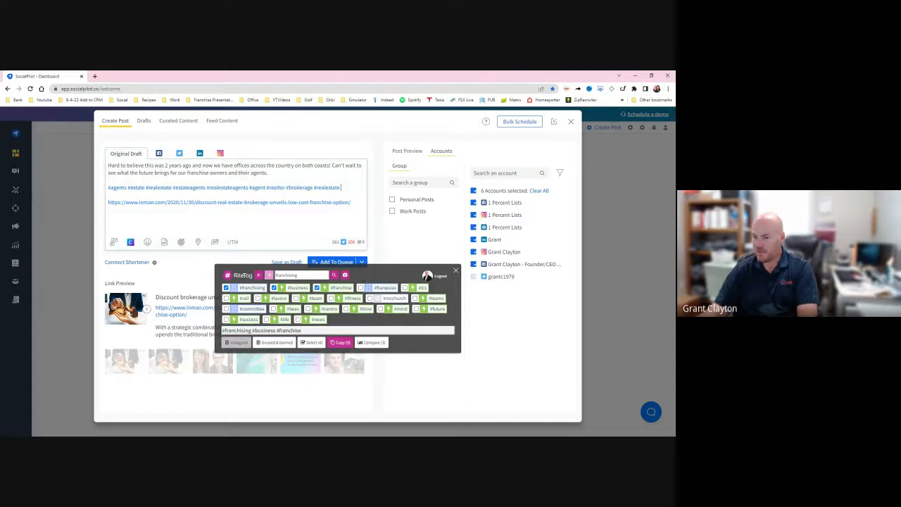
key(ctrl+v)
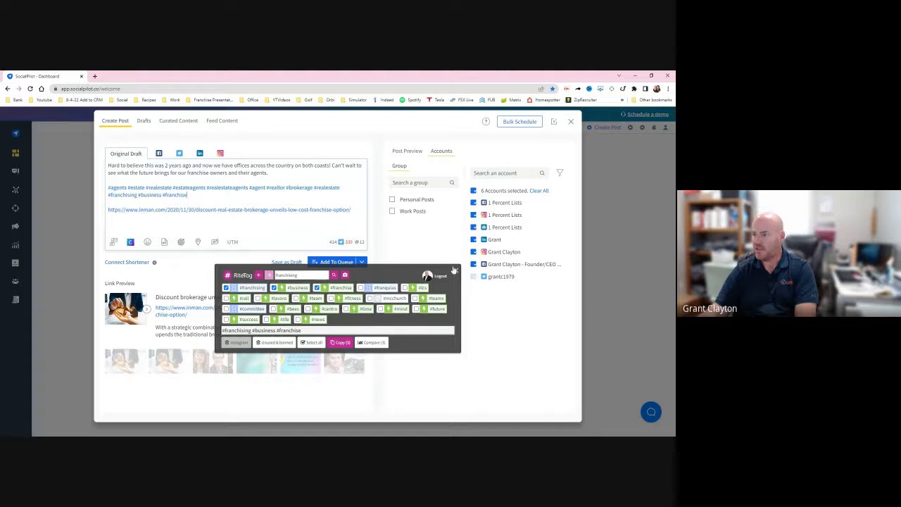
click(456, 271)
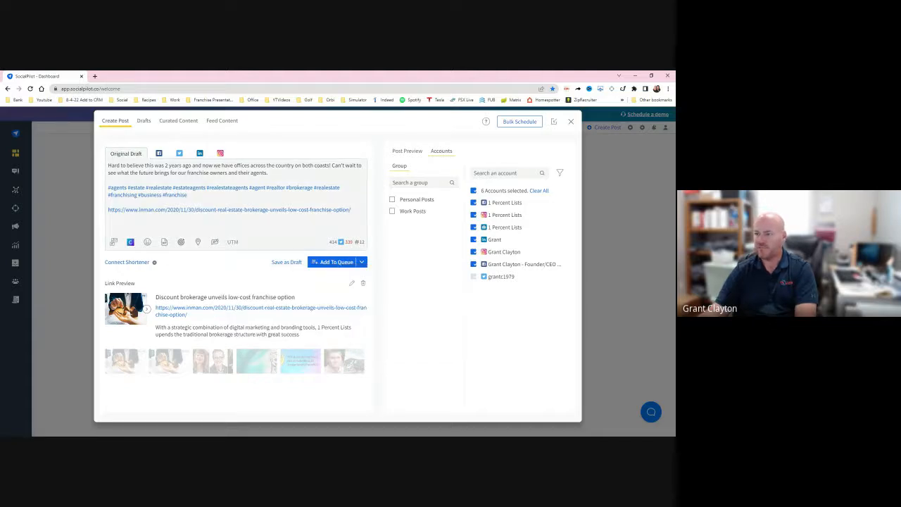
- Delete the article URL from the post text and shorten the caption's opening to "This was 2 years ago"
triple_click(229, 209)
key(BackSpace)
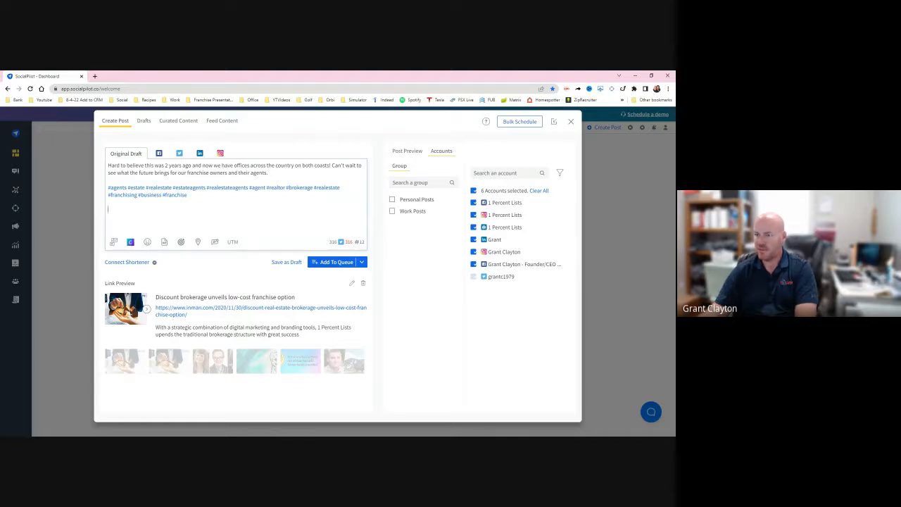
drag(145, 166, 94, 167)
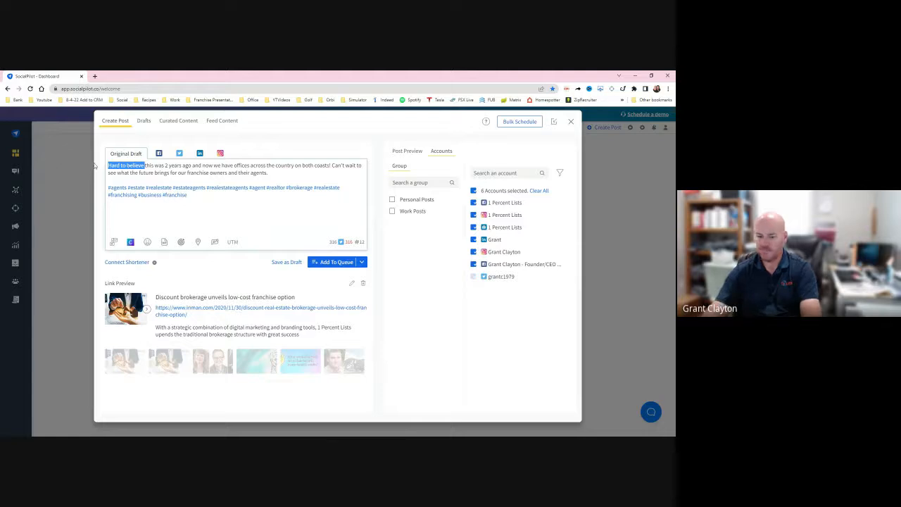
text(T)
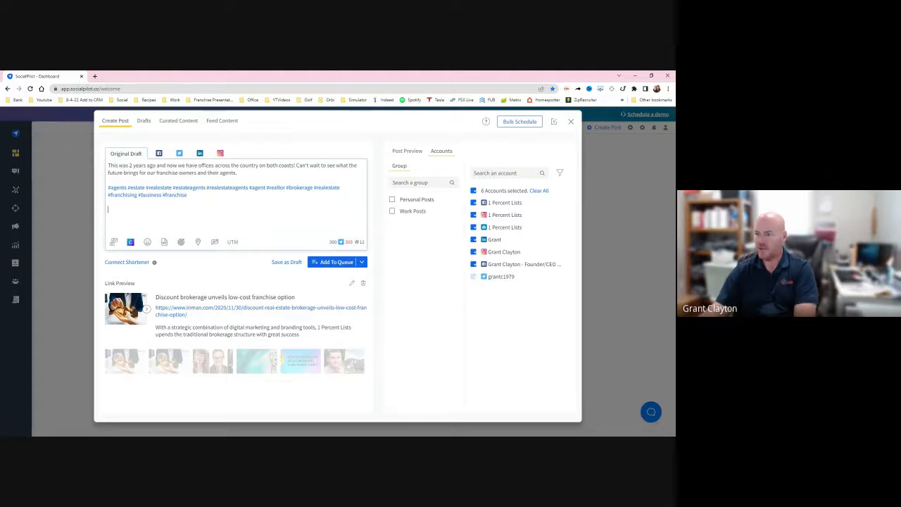
click(108, 209)
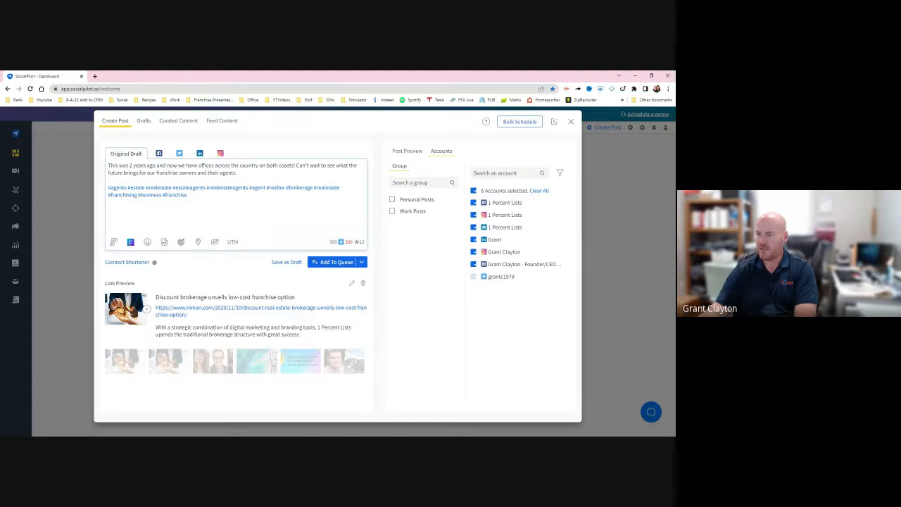
- Replace the caption clause about offices on both coasts with "now have expanded nationwide!"
drag(294, 165, 167, 165)
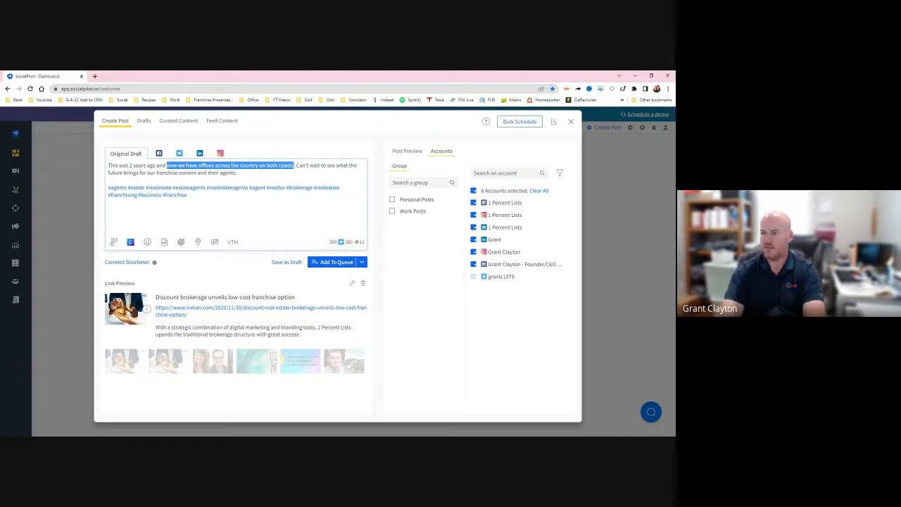
text(now have expanded nati)
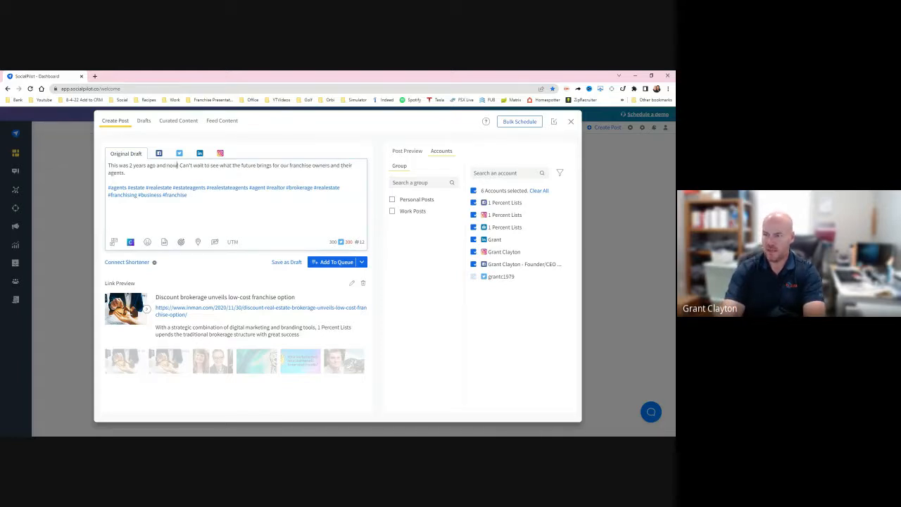
text(onwide!)
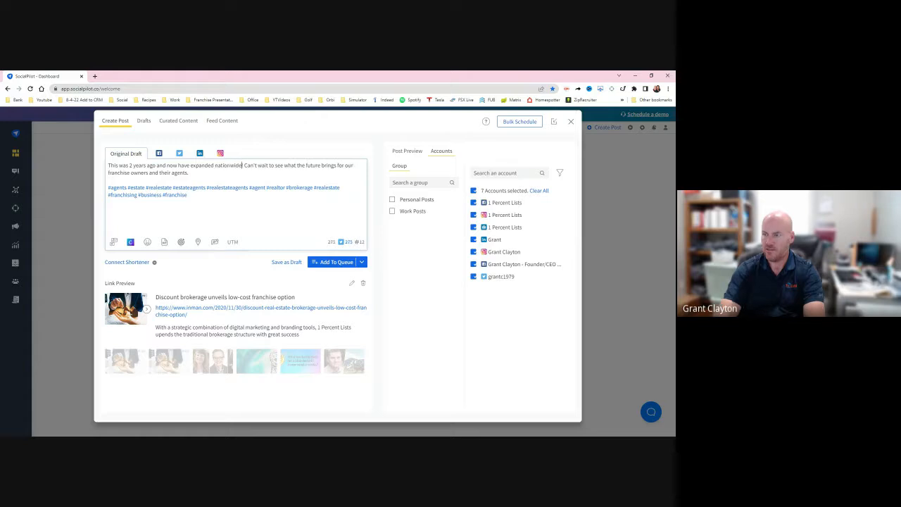
click(188, 195)
key(Return)
key(Return)
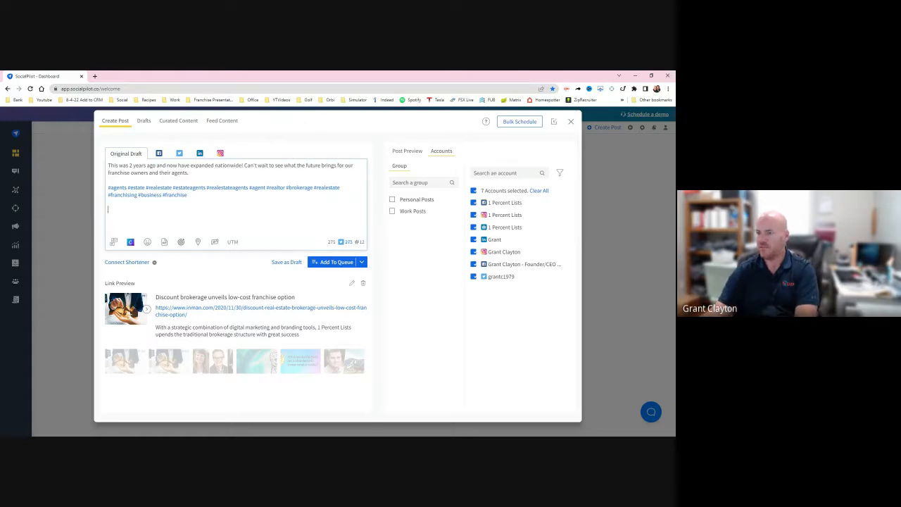
click(362, 269)
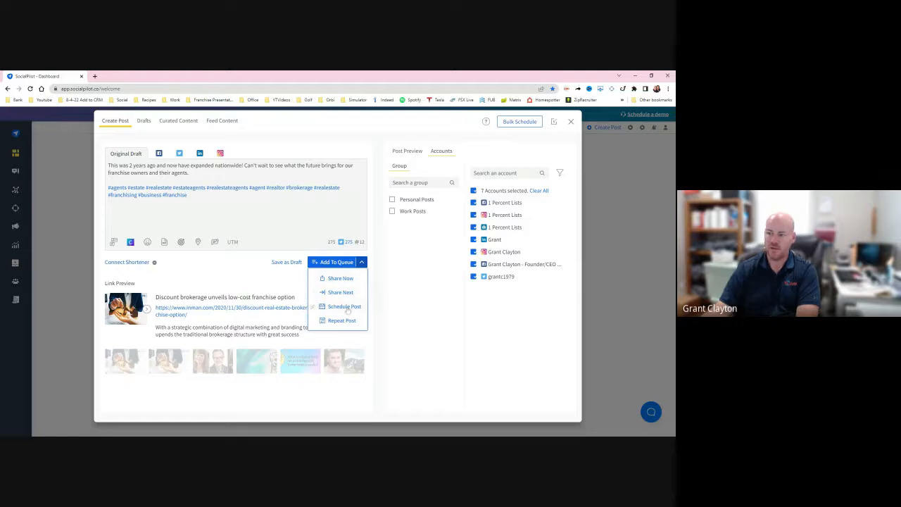
click(345, 307)
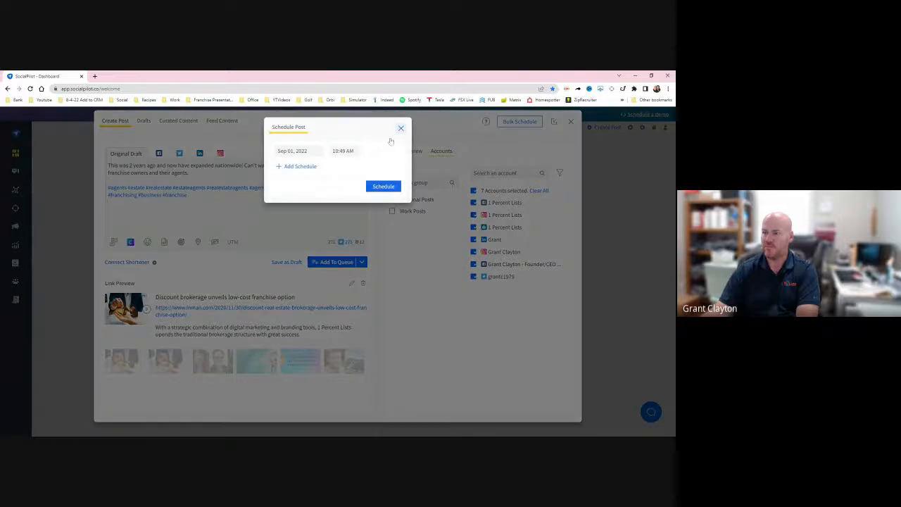
click(401, 128)
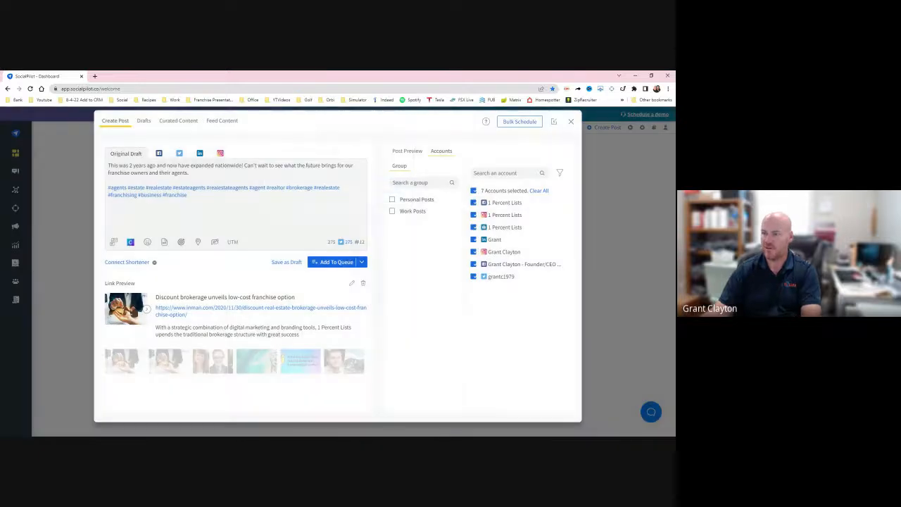
- Add the hashtag #1percentlists after #franchise and dismiss the Twitter length notice
click(194, 195)
text(1)
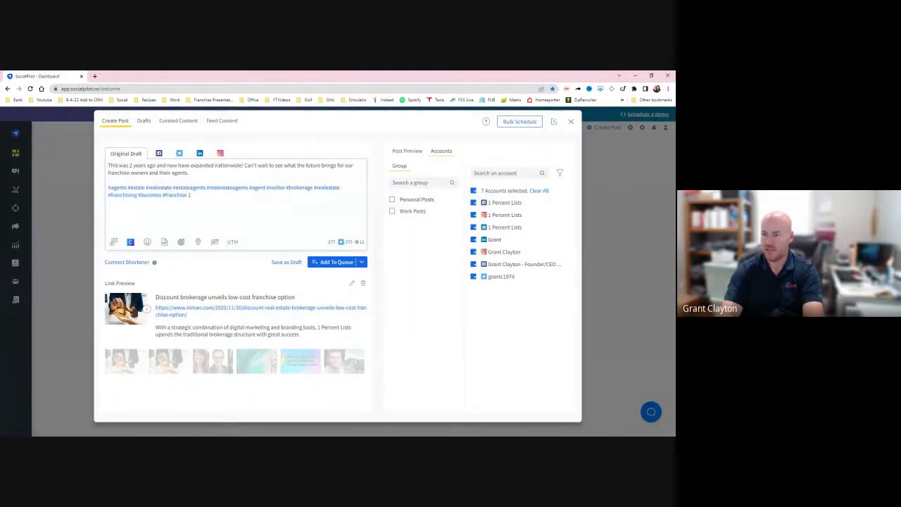
key(BackSpace)
text(@1p)
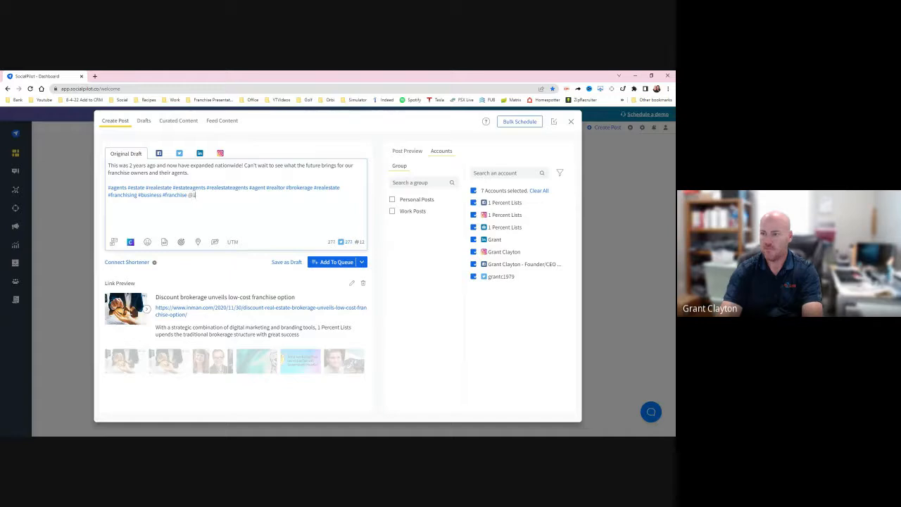
key(BackSpace)
key(BackSpace)
key(BackSpace)
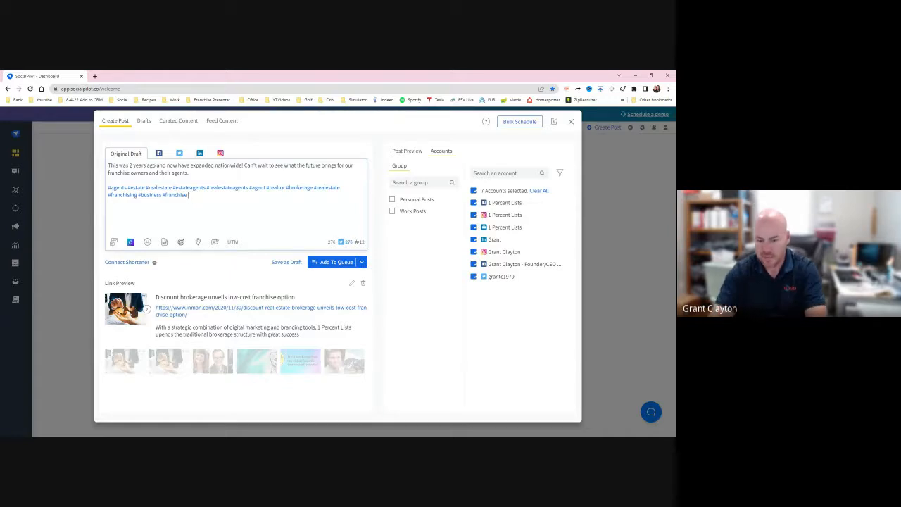
text(#1p)
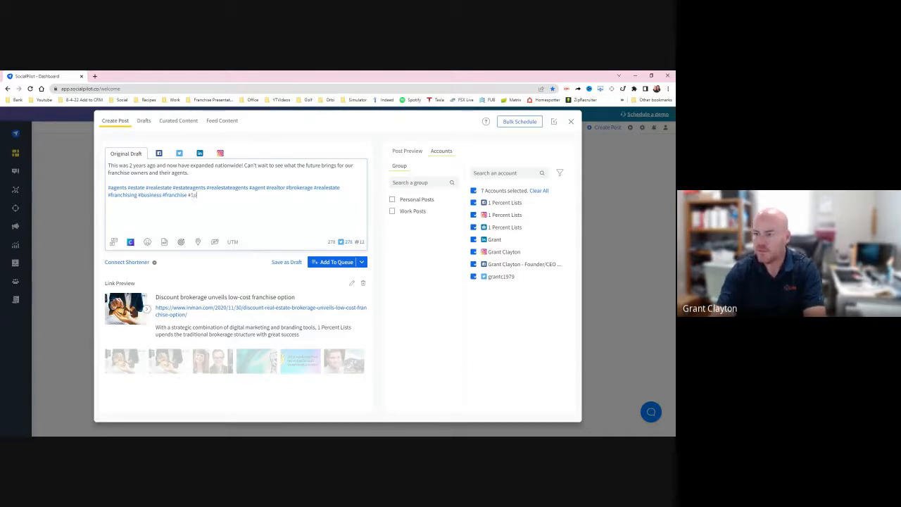
text(ercentlists)
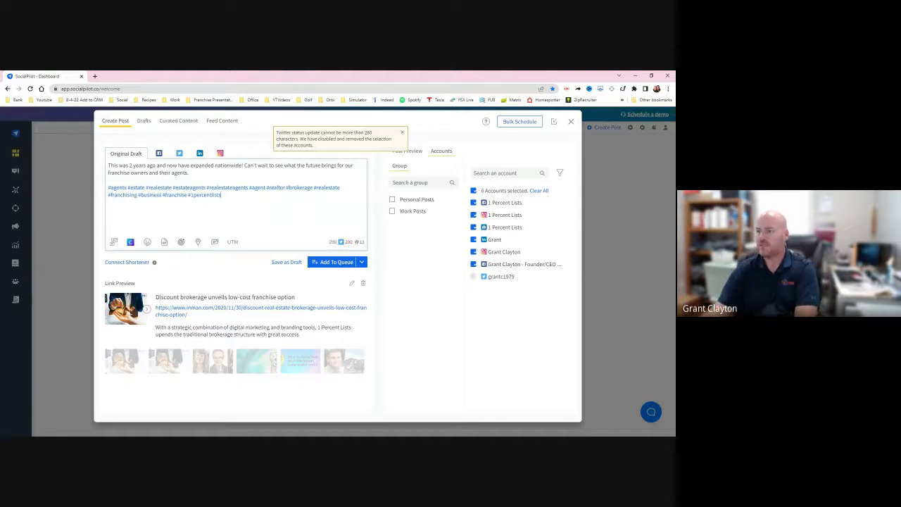
click(402, 133)
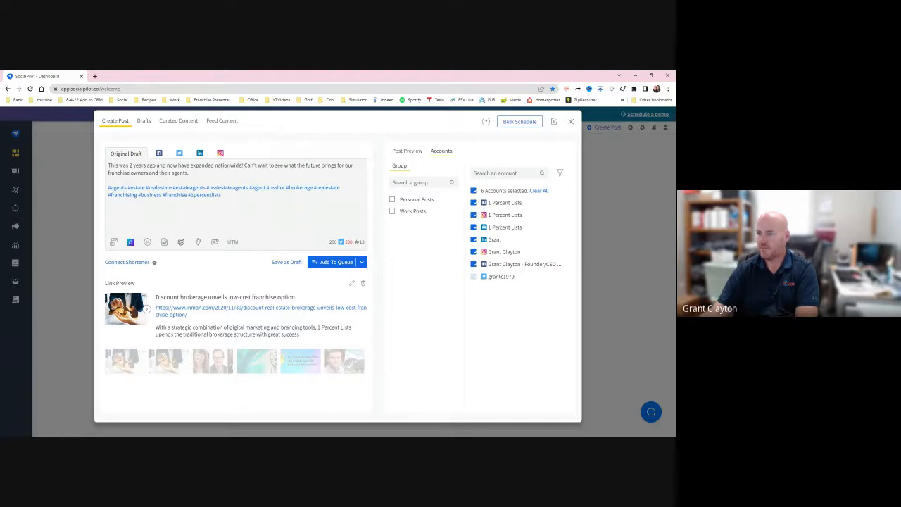
- Shorten "franchise owners and" in the caption to "franchisees &"
double_click(138, 173)
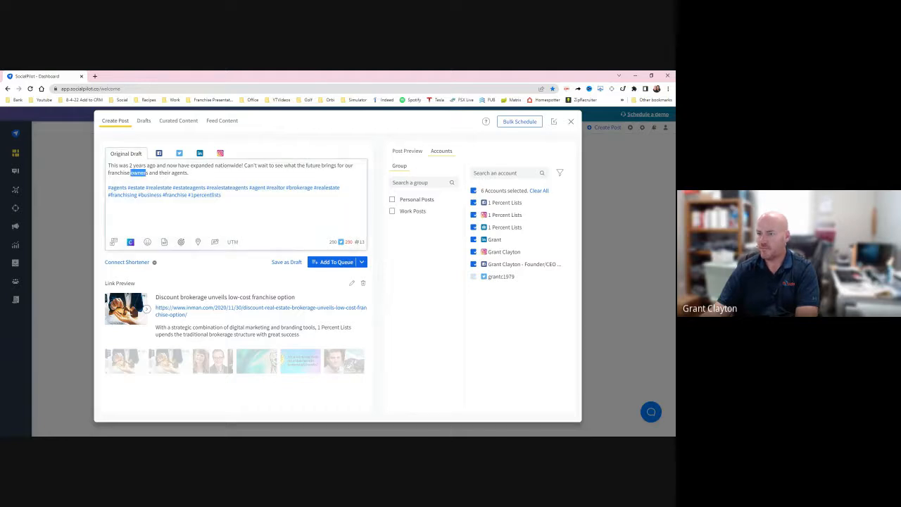
key(BackSpace)
text(es )
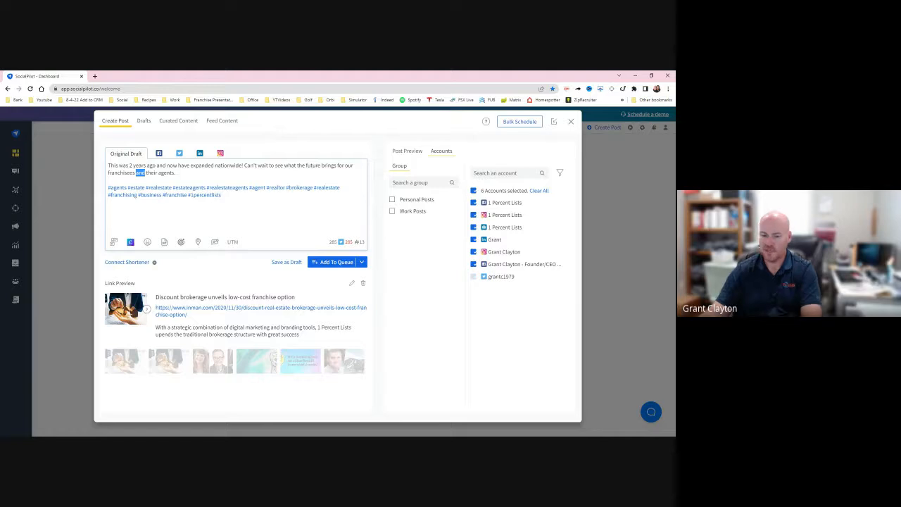
text(&)
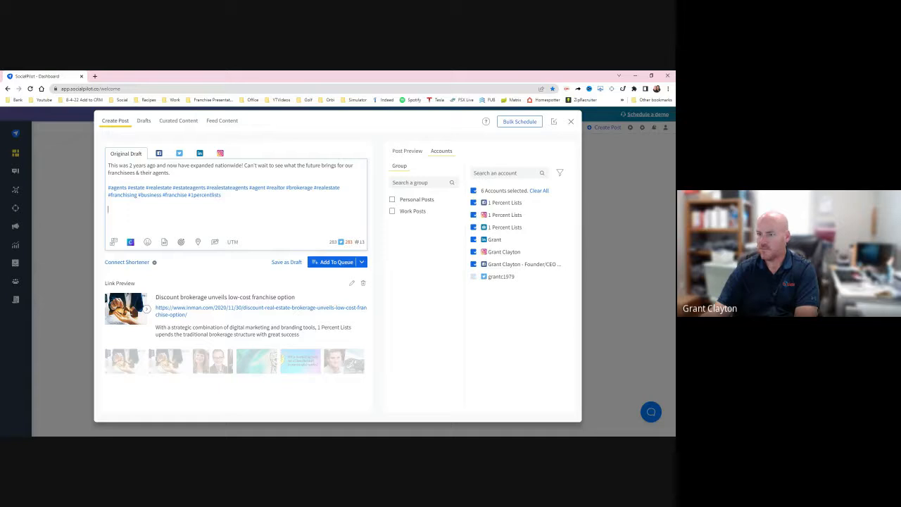
- Cut "for our franchisees & their agents" from the caption so that it ends with "what the future brings."
drag(171, 172, 334, 165)
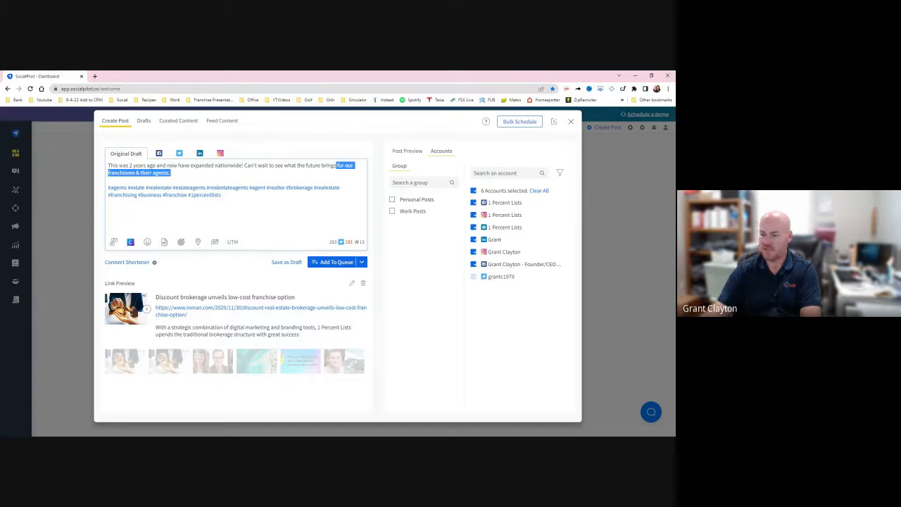
key(BackSpace)
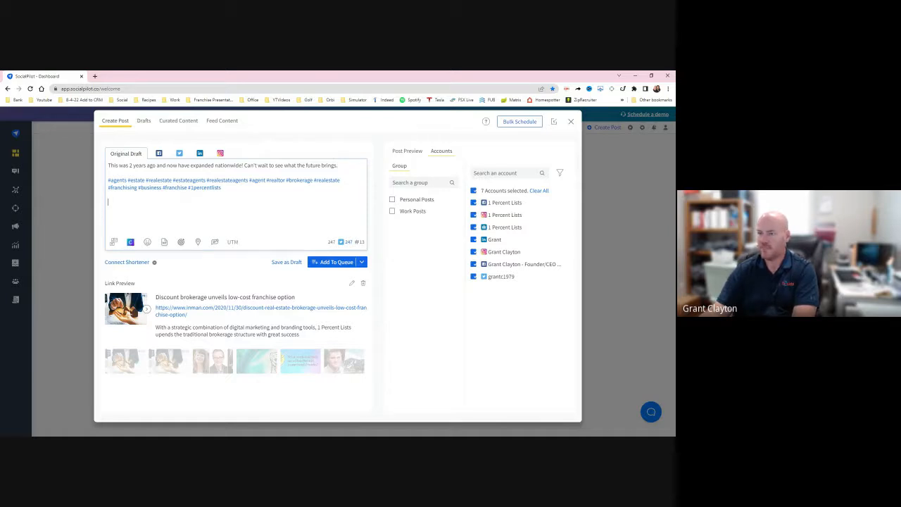
- Choose to schedule the post and set its date to Sep 08, 2022 and its time to 12:00 PM
click(362, 262)
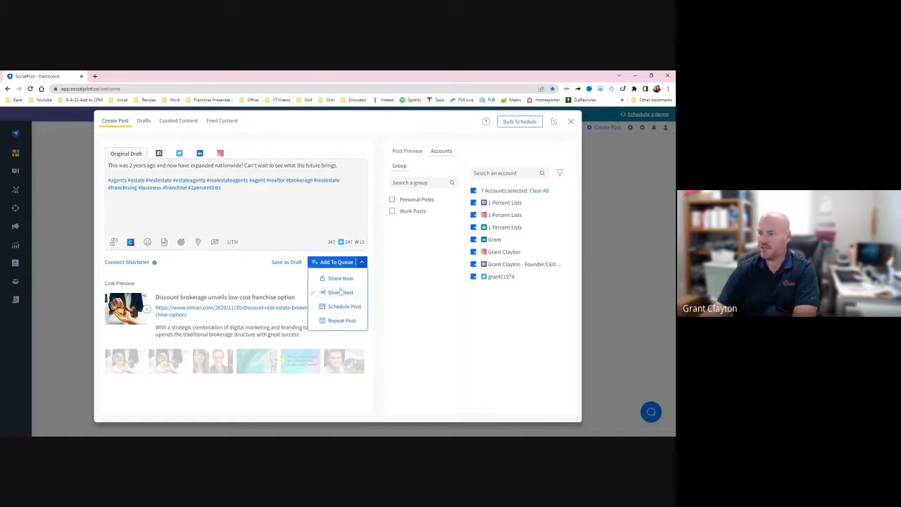
click(345, 306)
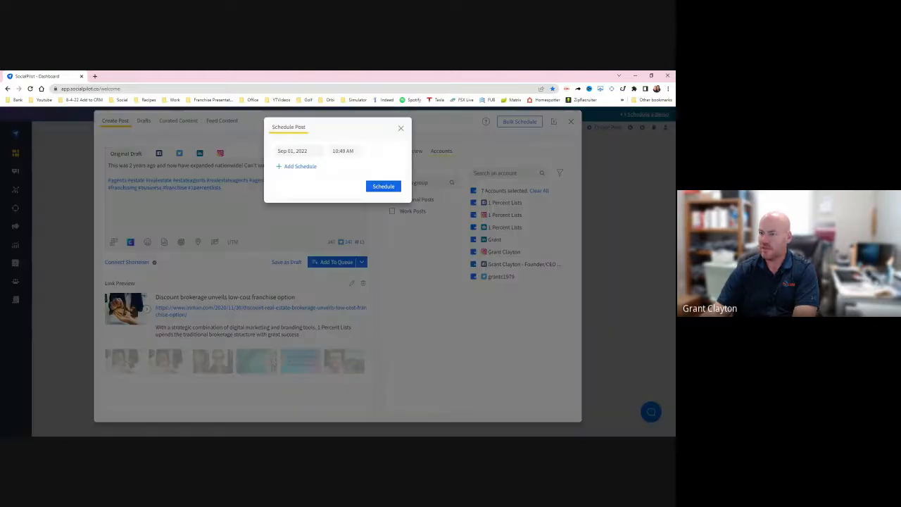
click(334, 210)
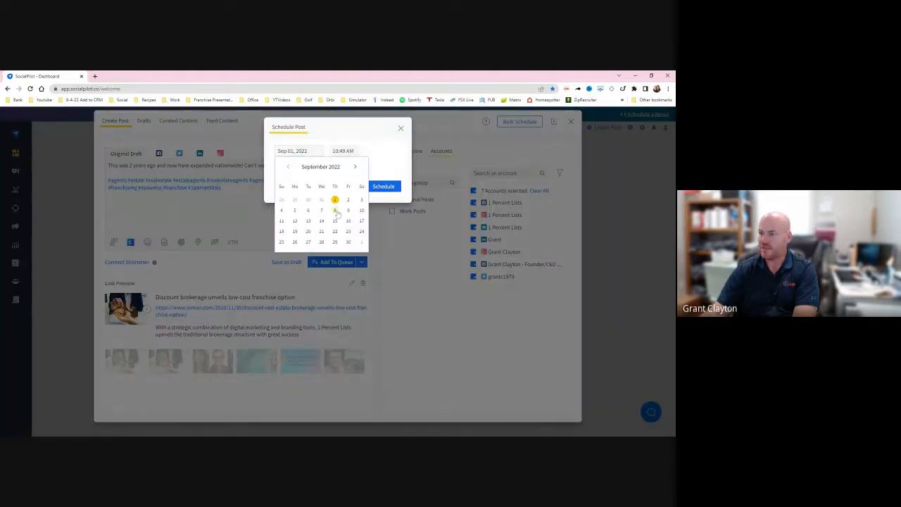
click(344, 151)
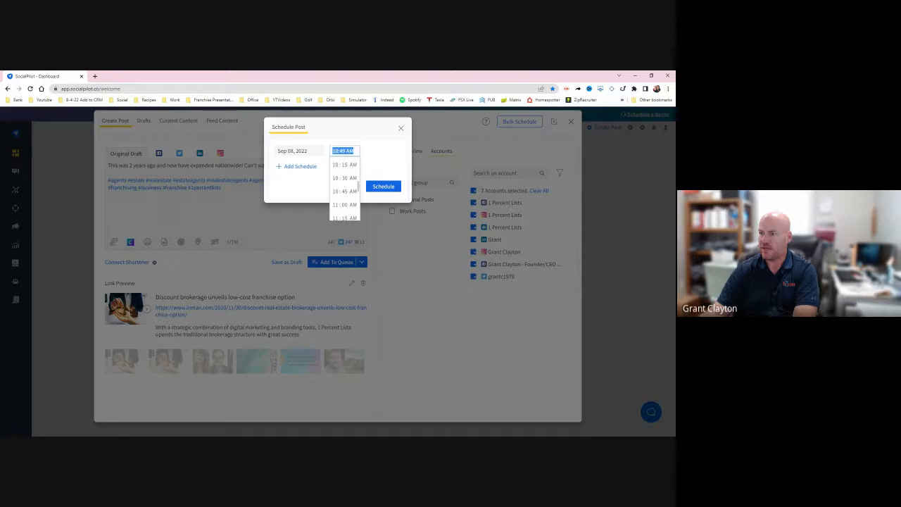
scroll(345, 190, down, 3)
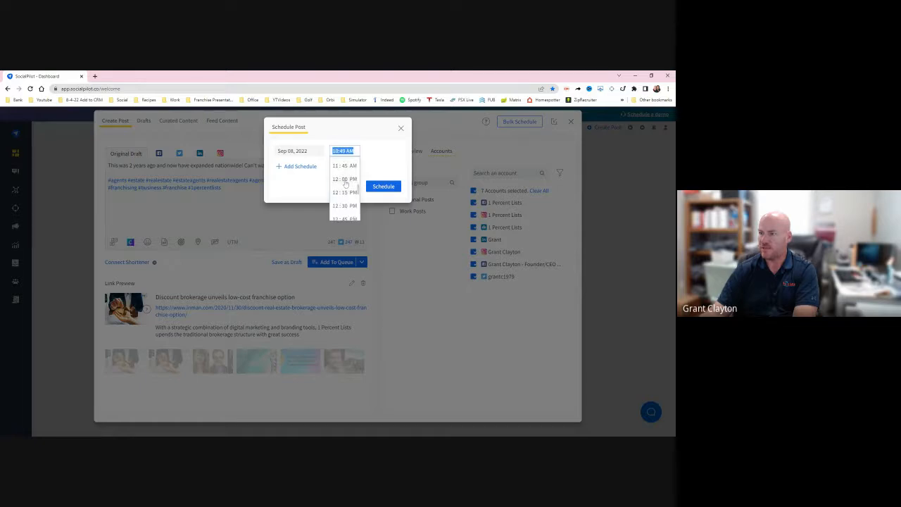
click(345, 180)
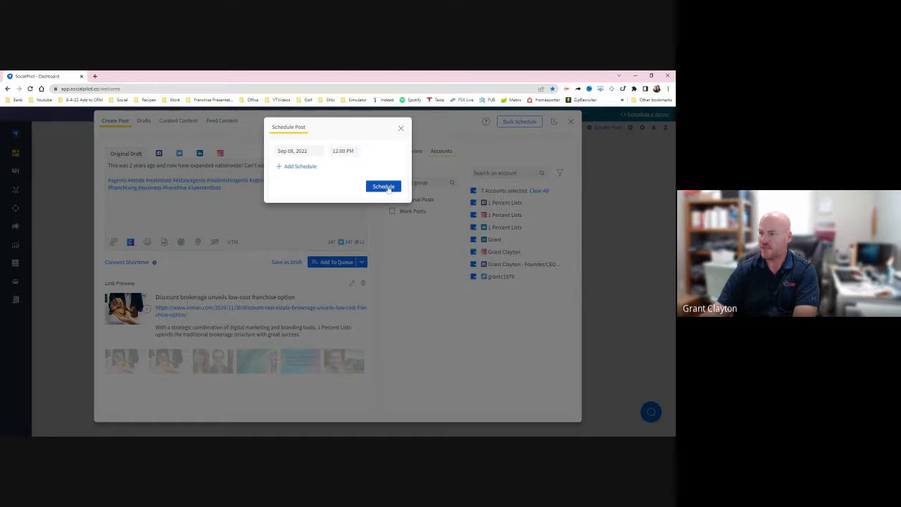
- Submit the scheduled post, dismiss the RiteTag hashtag popup, and close the post composer
click(383, 186)
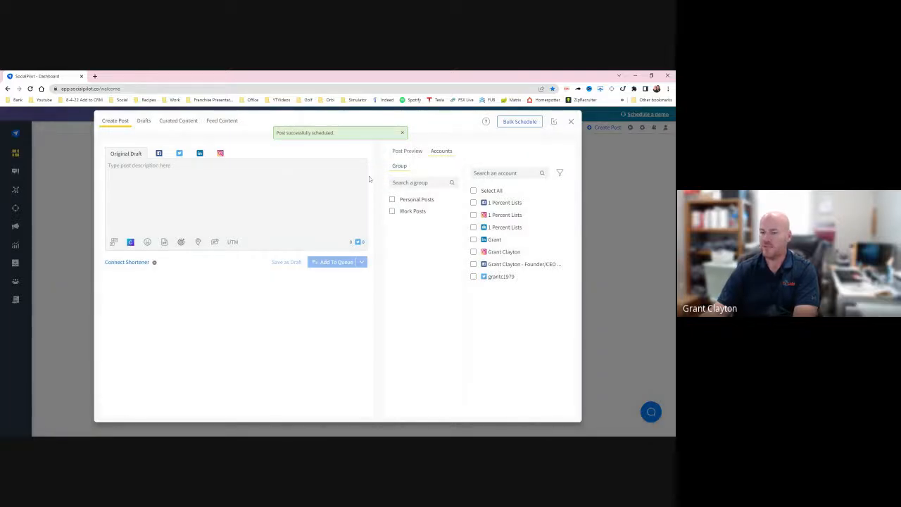
click(206, 185)
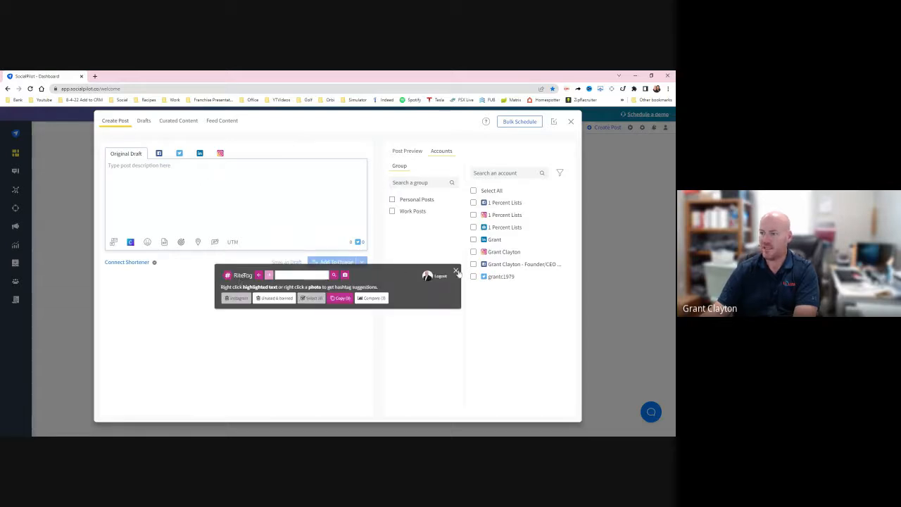
click(456, 271)
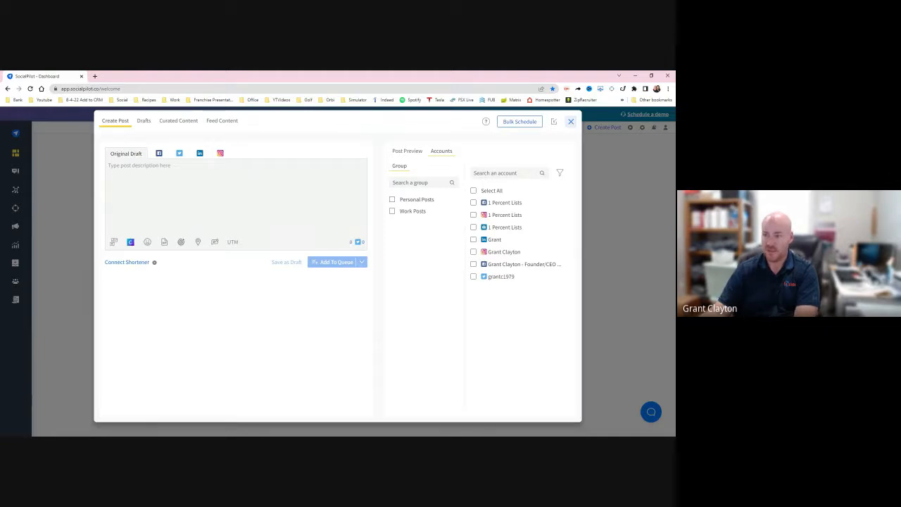
click(571, 121)
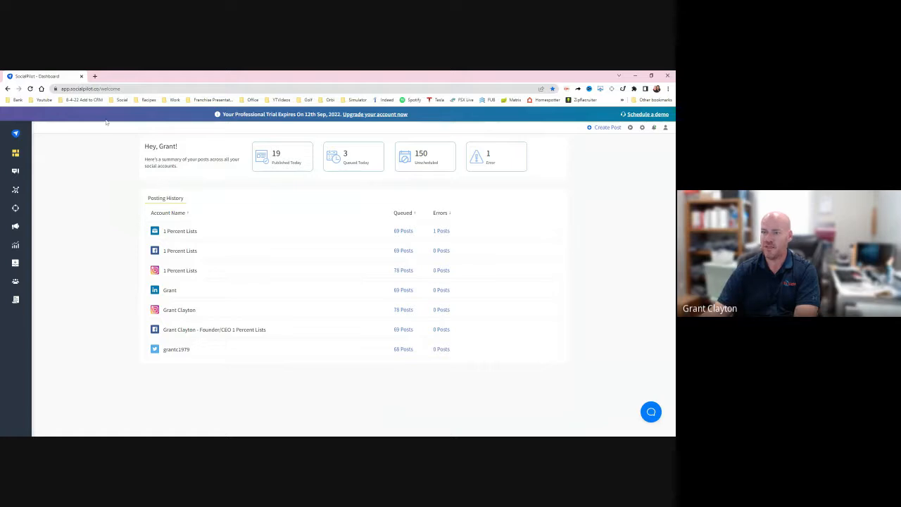
- Open the Manage Feeds page of SocialPilot's content and feed section
mouse_move(21, 188)
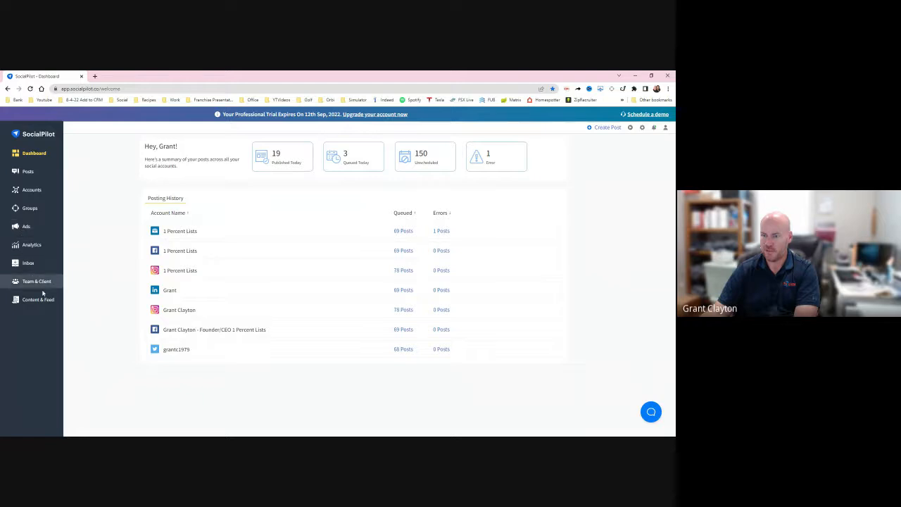
mouse_move(42, 300)
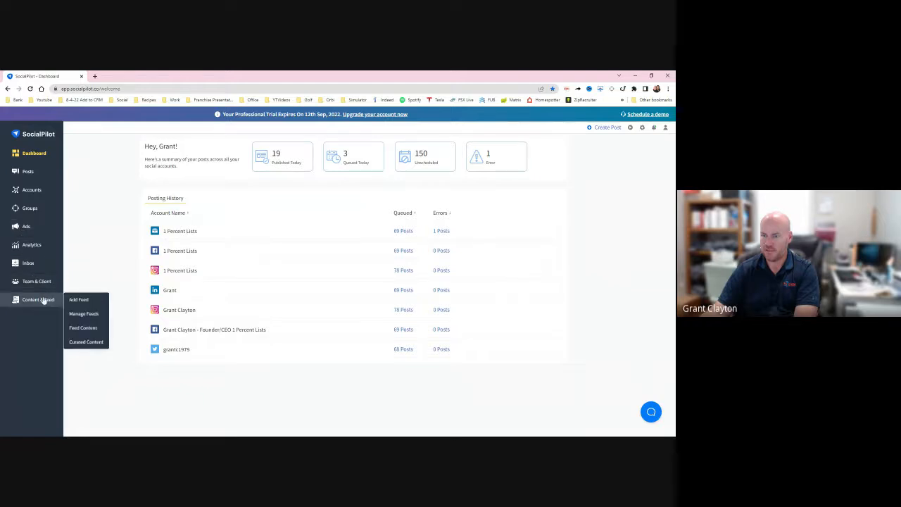
click(95, 320)
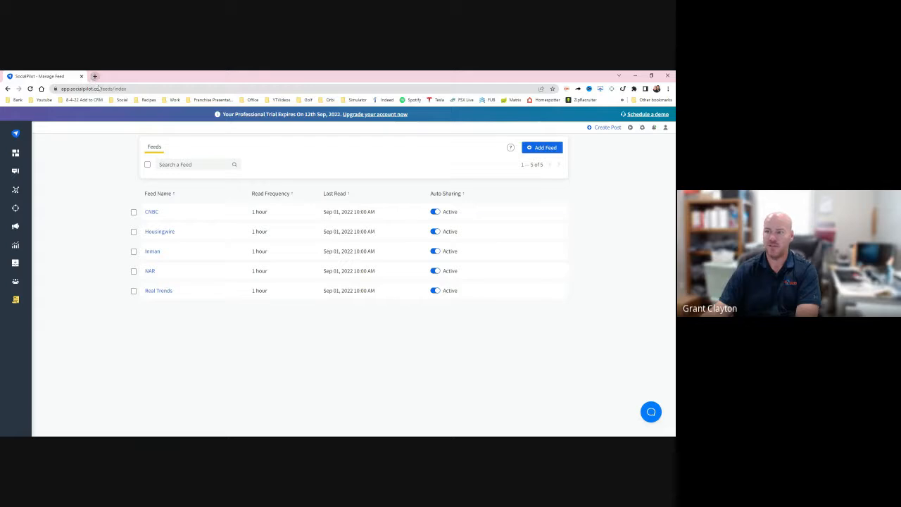
- Search the web for "forbes real estate" in a new tab, open the Forbes Real Estate page, and copy its URL
click(94, 77)
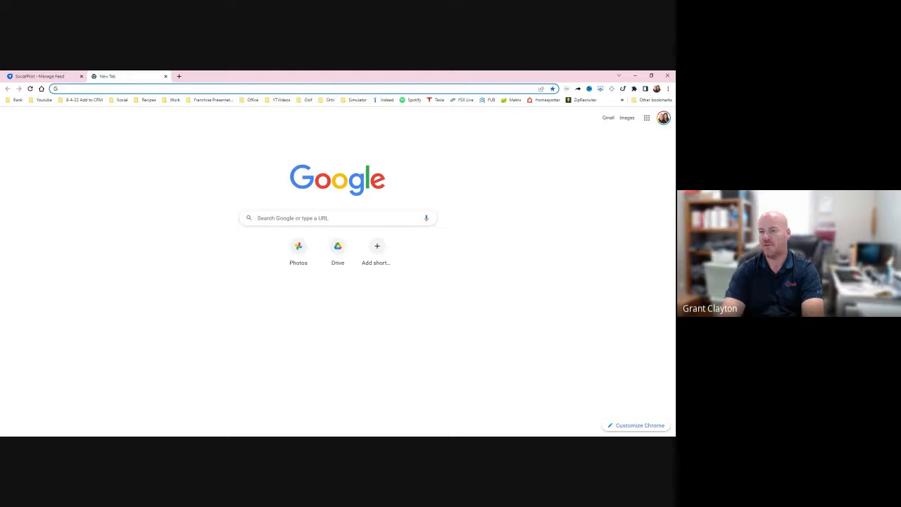
text(forbes)
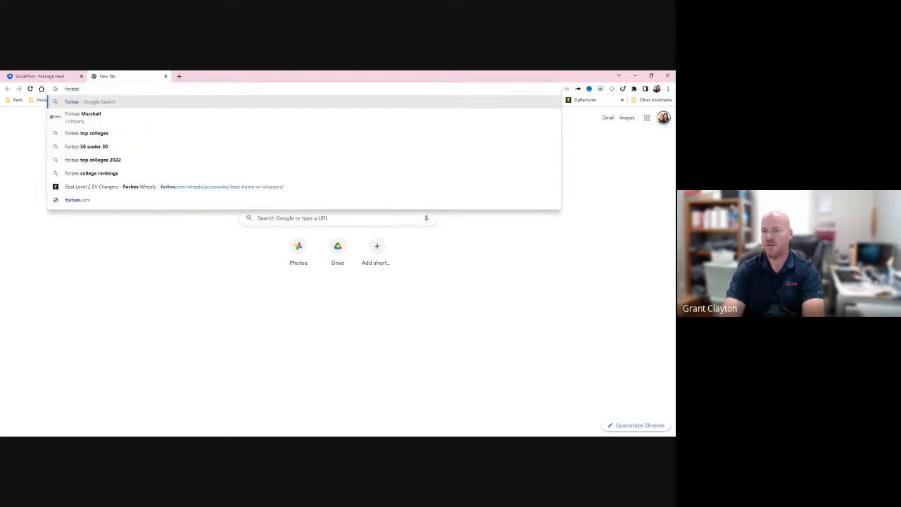
text( real estate)
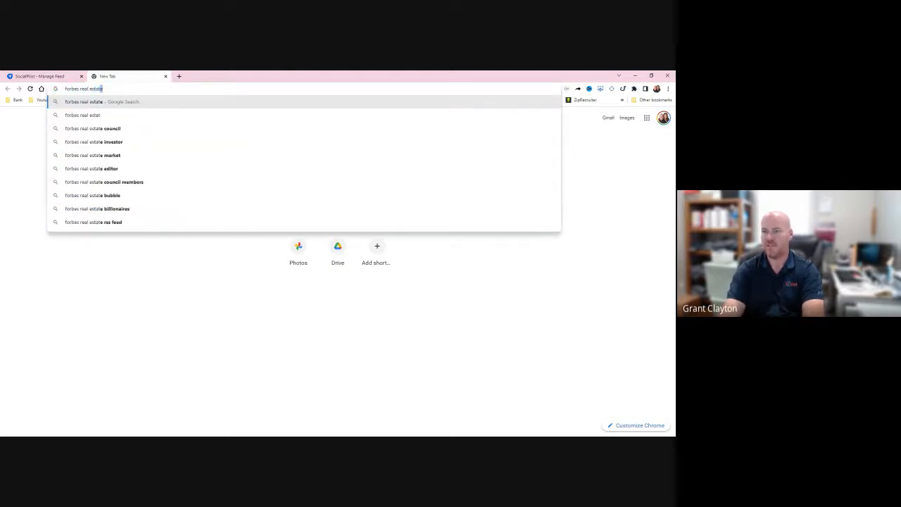
key(Return)
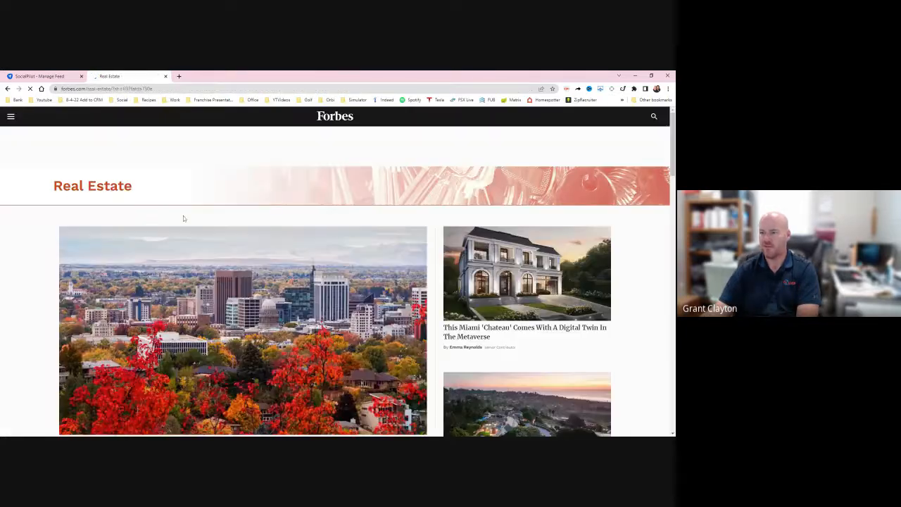
click(106, 89)
key(ctrl+c)
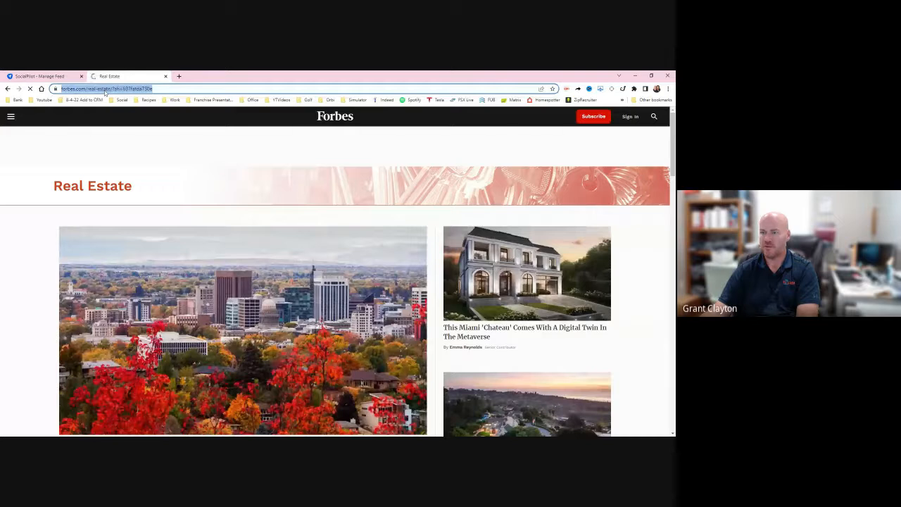
- Switch to RSS.app in another tab and generate a new feed from the copied Forbes real estate URL
key(ctrl+t)
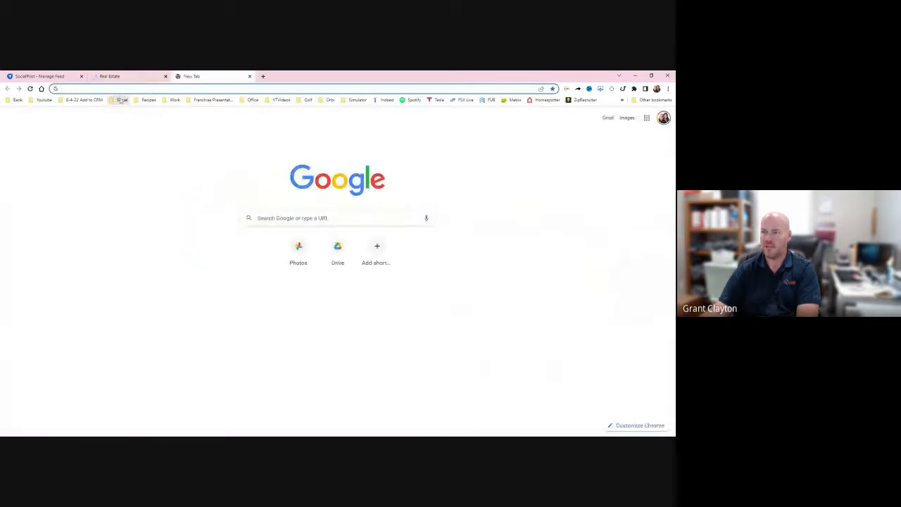
click(120, 100)
click(160, 139)
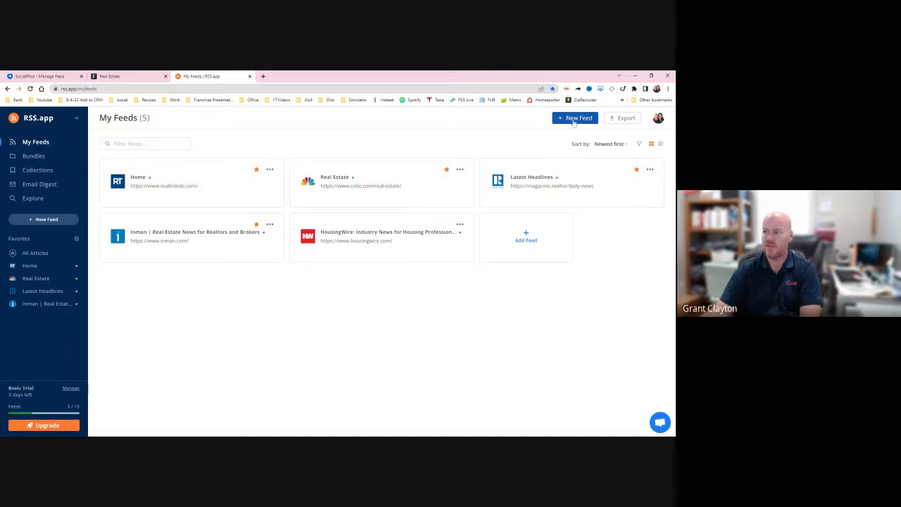
click(578, 119)
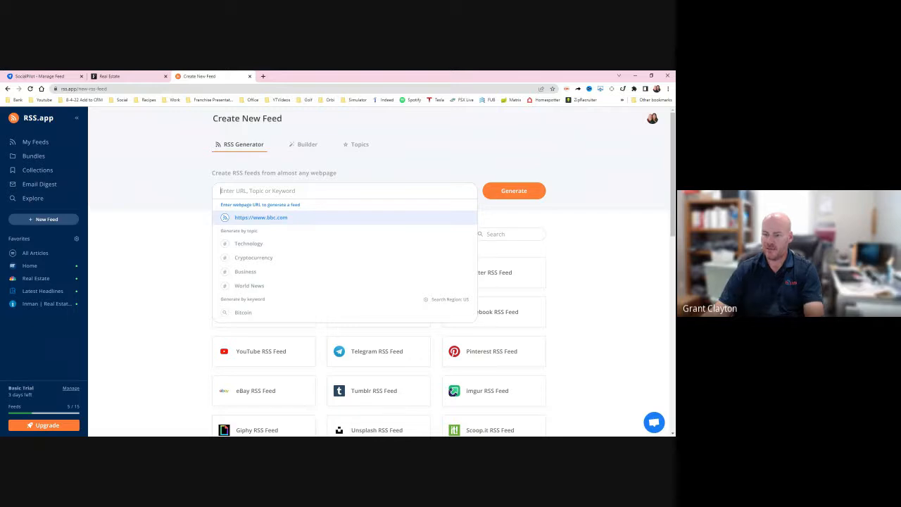
key(ctrl+v)
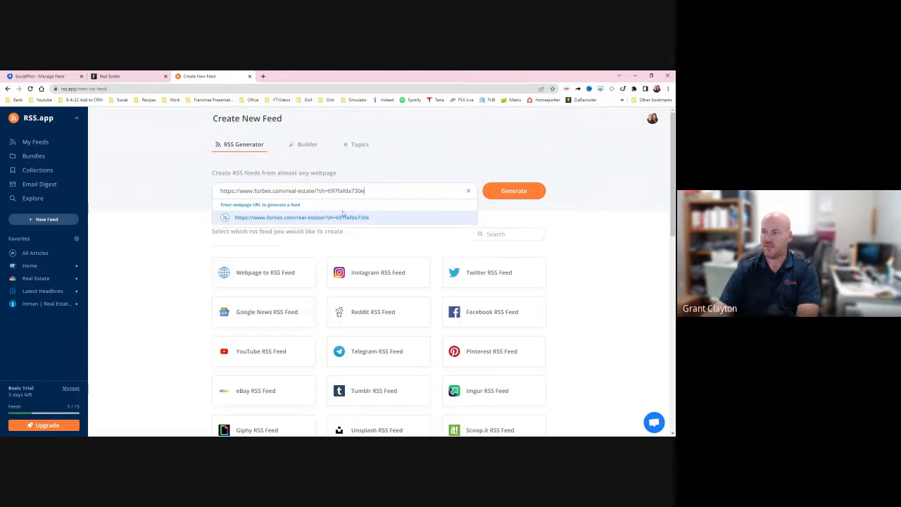
click(514, 194)
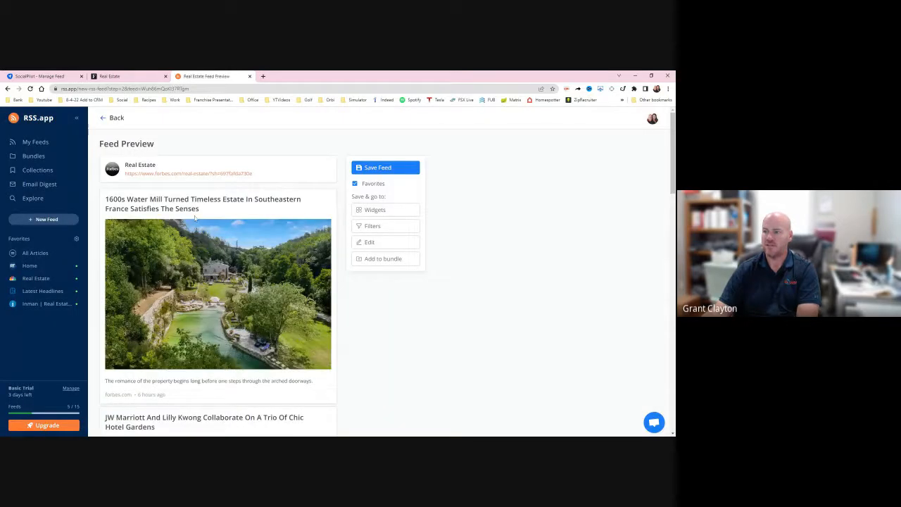
- Check the feed's source page on Forbes, save the generated Real Estate feed, and copy its XML link
click(249, 173)
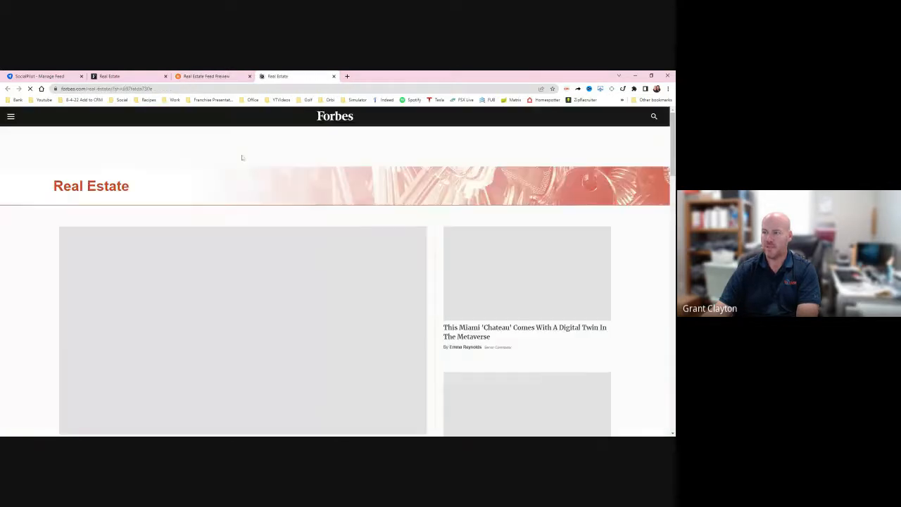
key(ctrl+w)
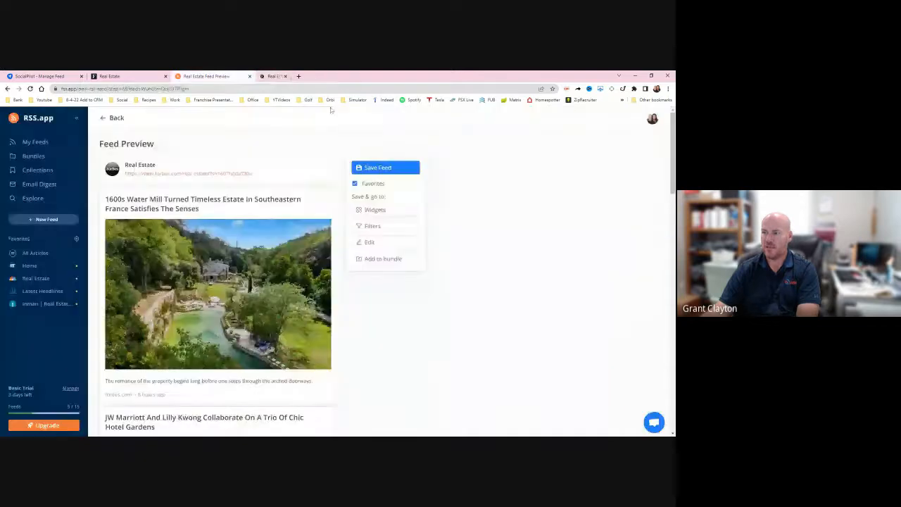
click(383, 169)
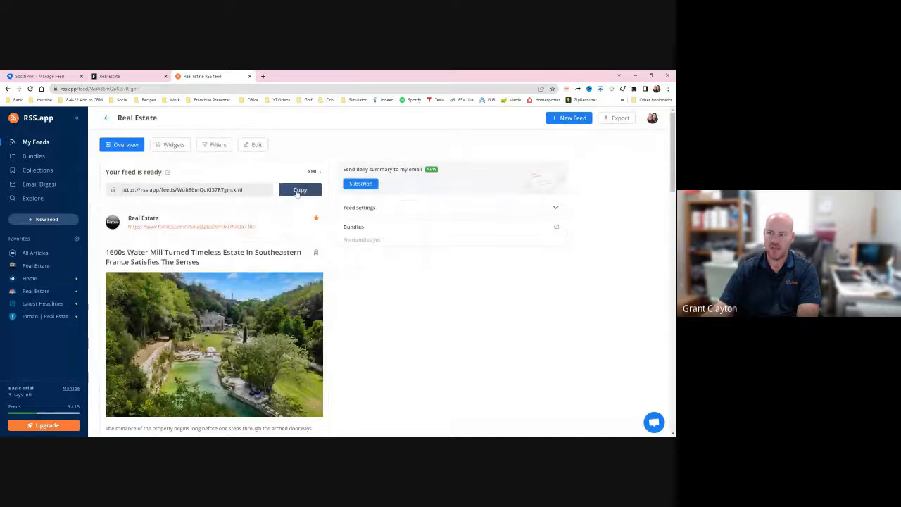
click(299, 191)
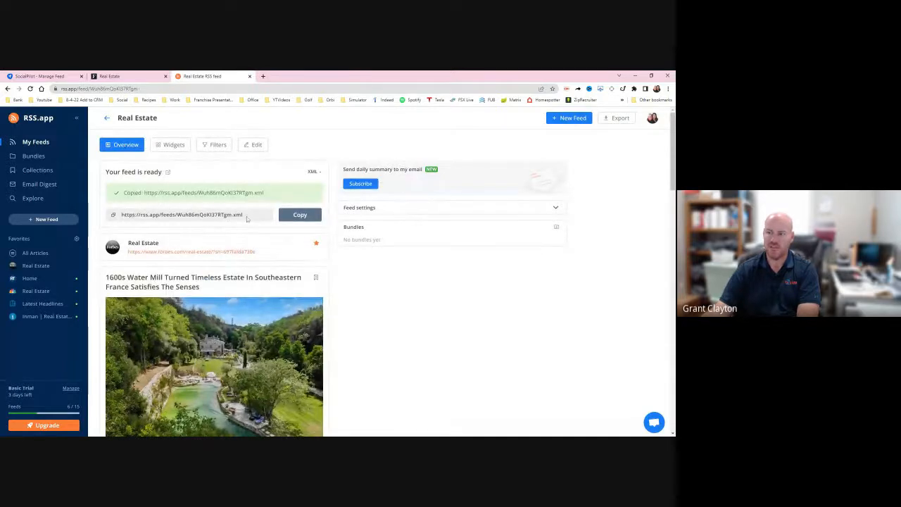
- Switch to SocialPilot, try to add another feed through the Professional plan upgrade, and go back from the billing checkout
click(112, 76)
click(39, 76)
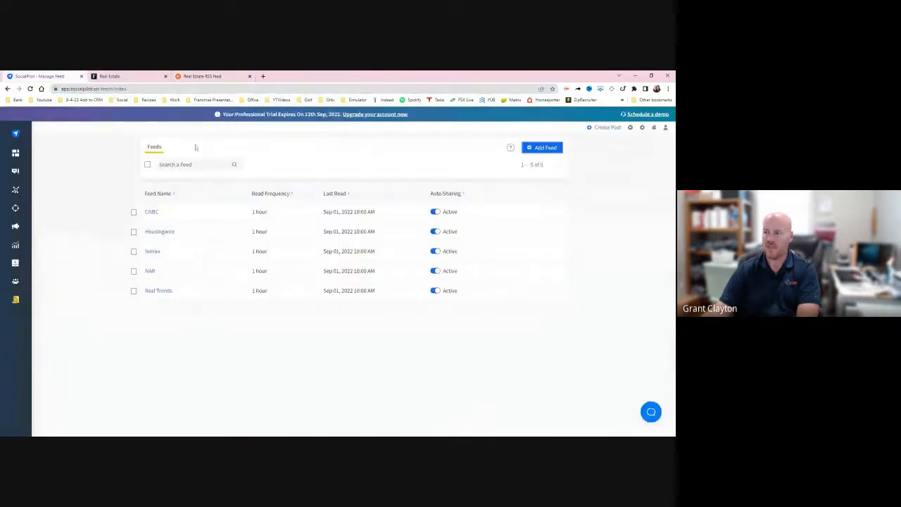
click(541, 150)
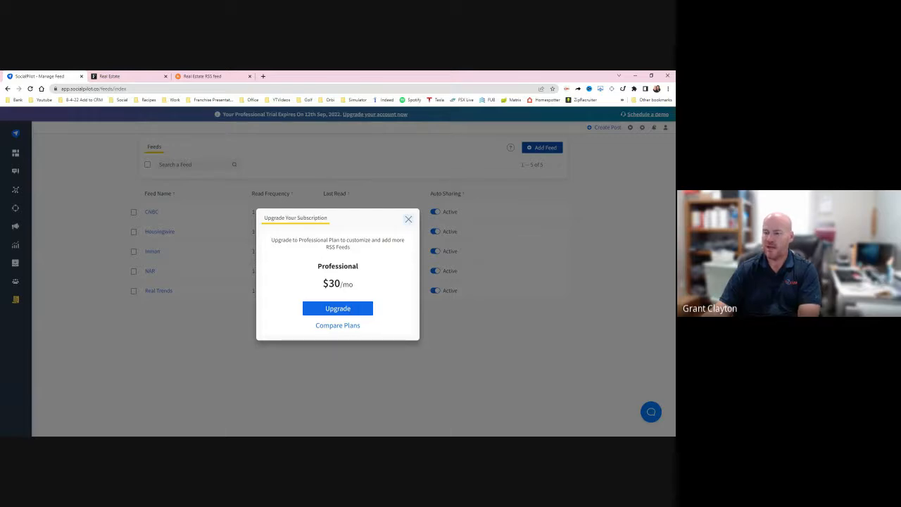
click(348, 307)
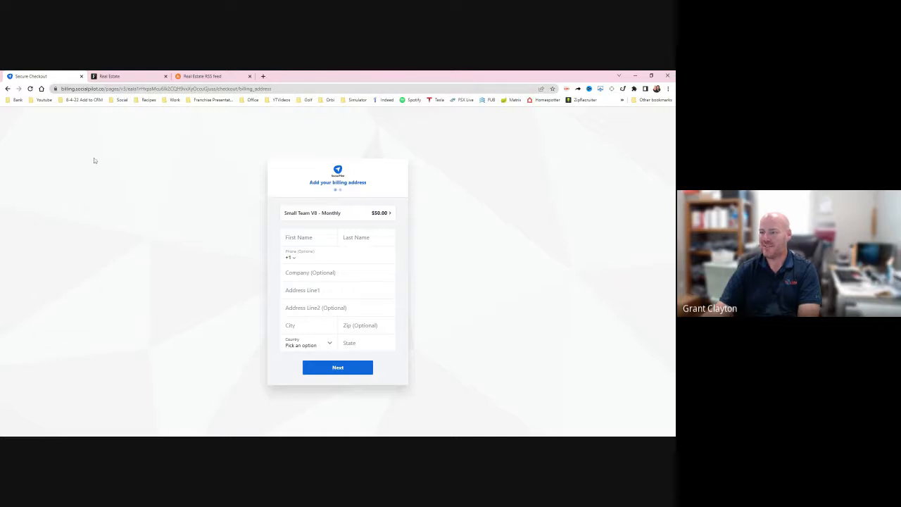
click(7, 89)
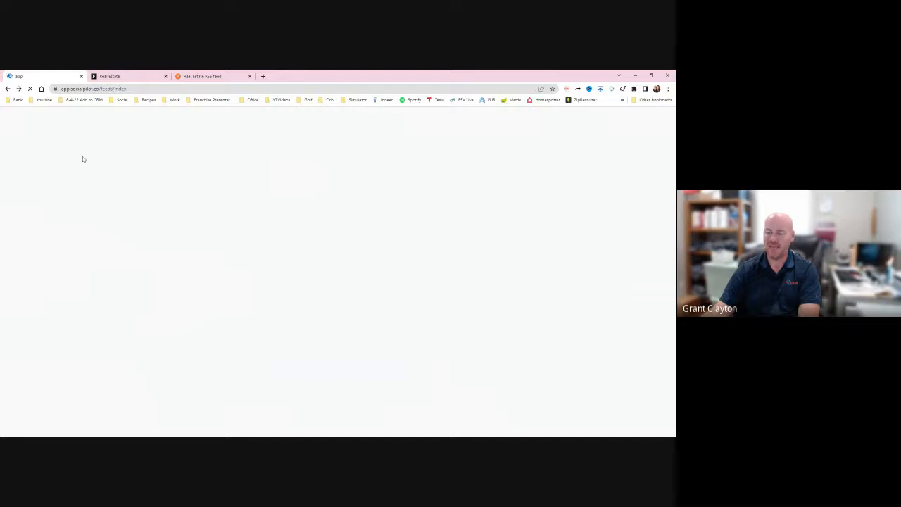